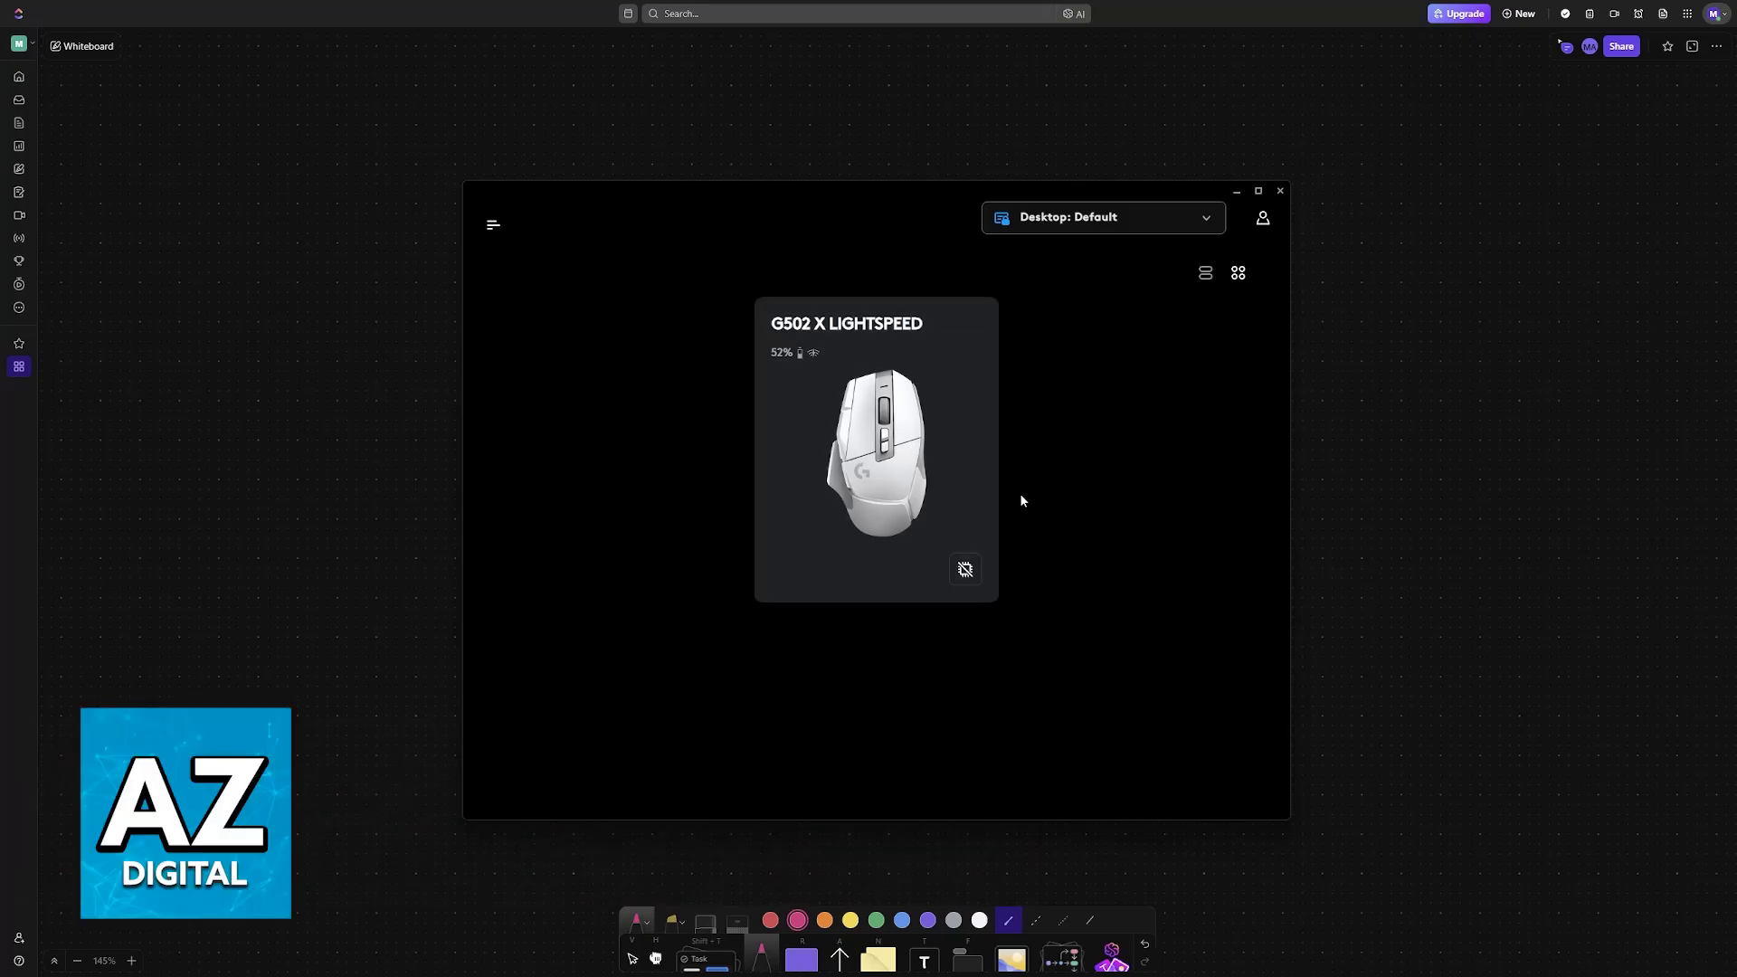
Reach the Desktop profile manager from the G502 X LIGHTSPEED page via MANAGE PROFILES.
{"action": "left_click", "coordinate": [953, 424]}
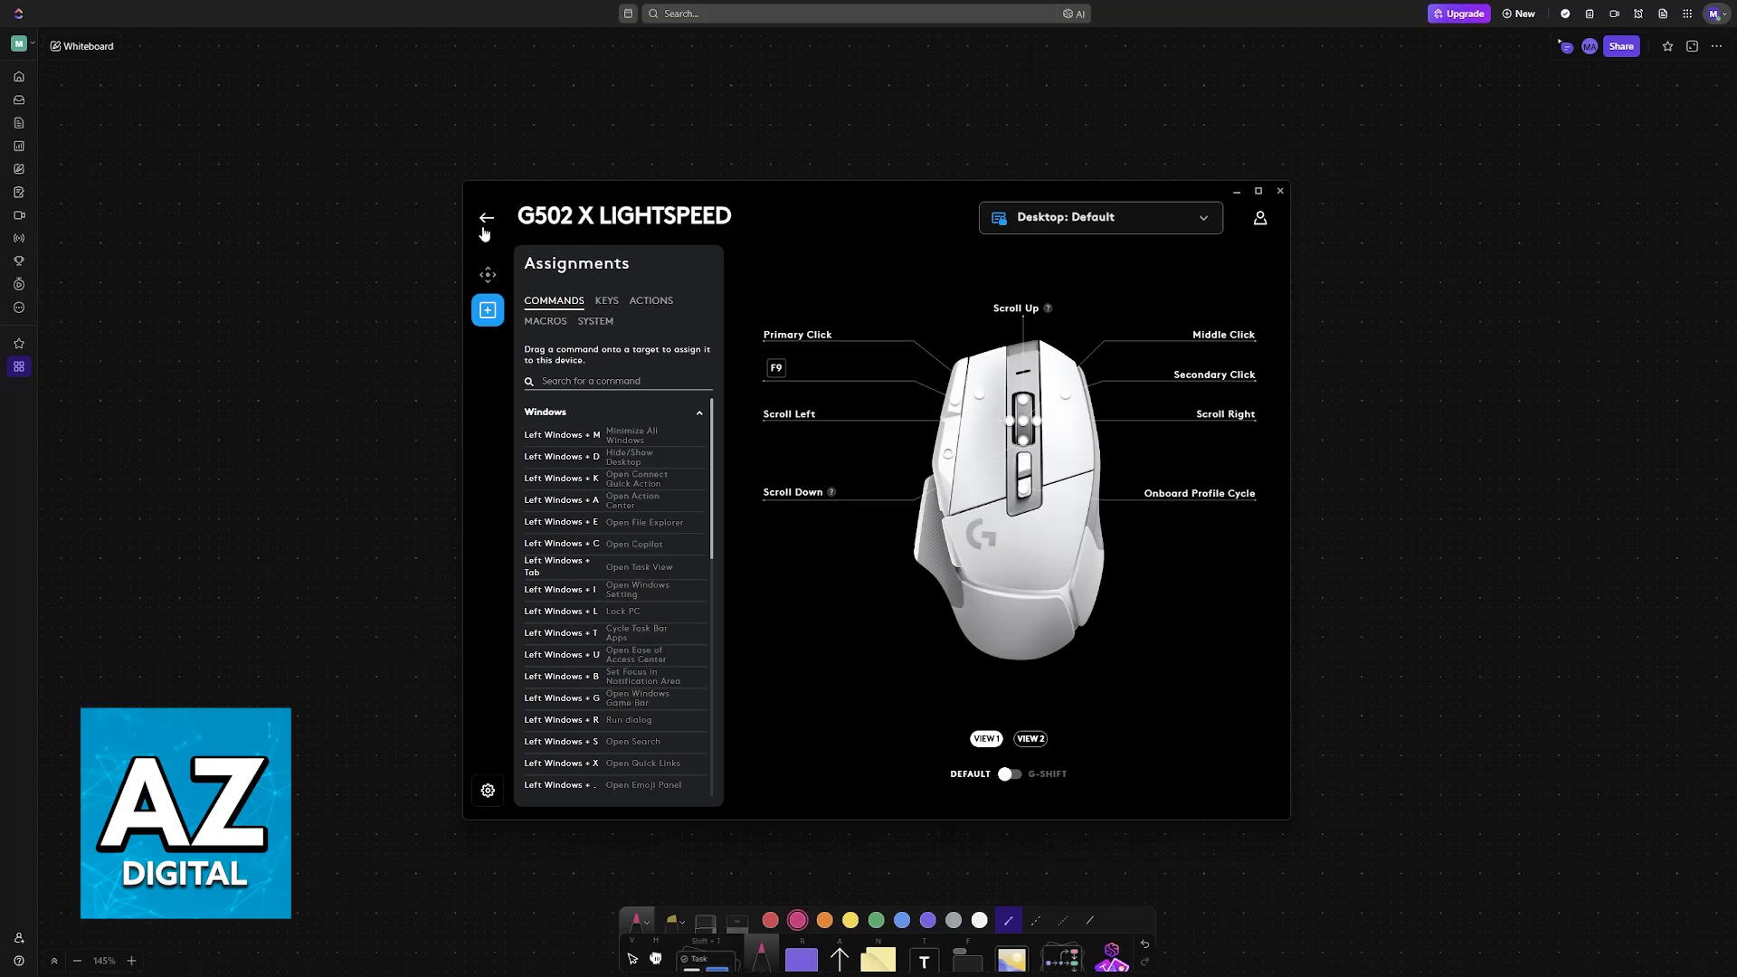
{"action": "left_click", "coordinate": [487, 218]}
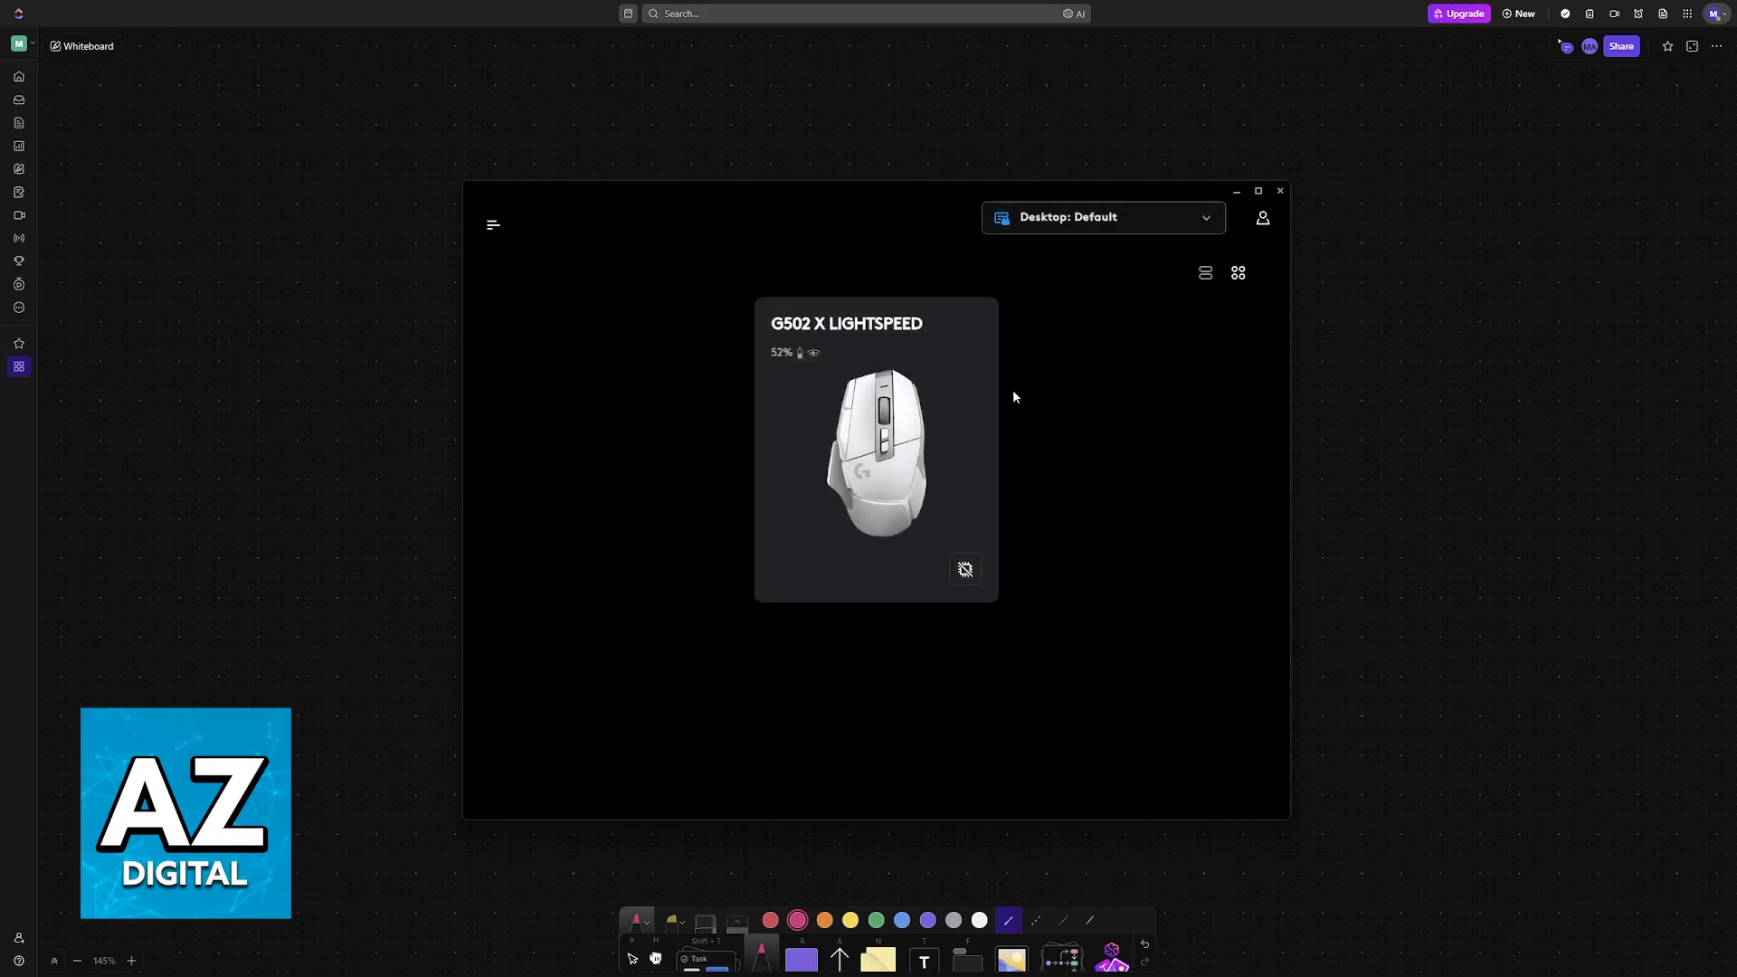
{"action": "left_click", "coordinate": [1091, 221]}
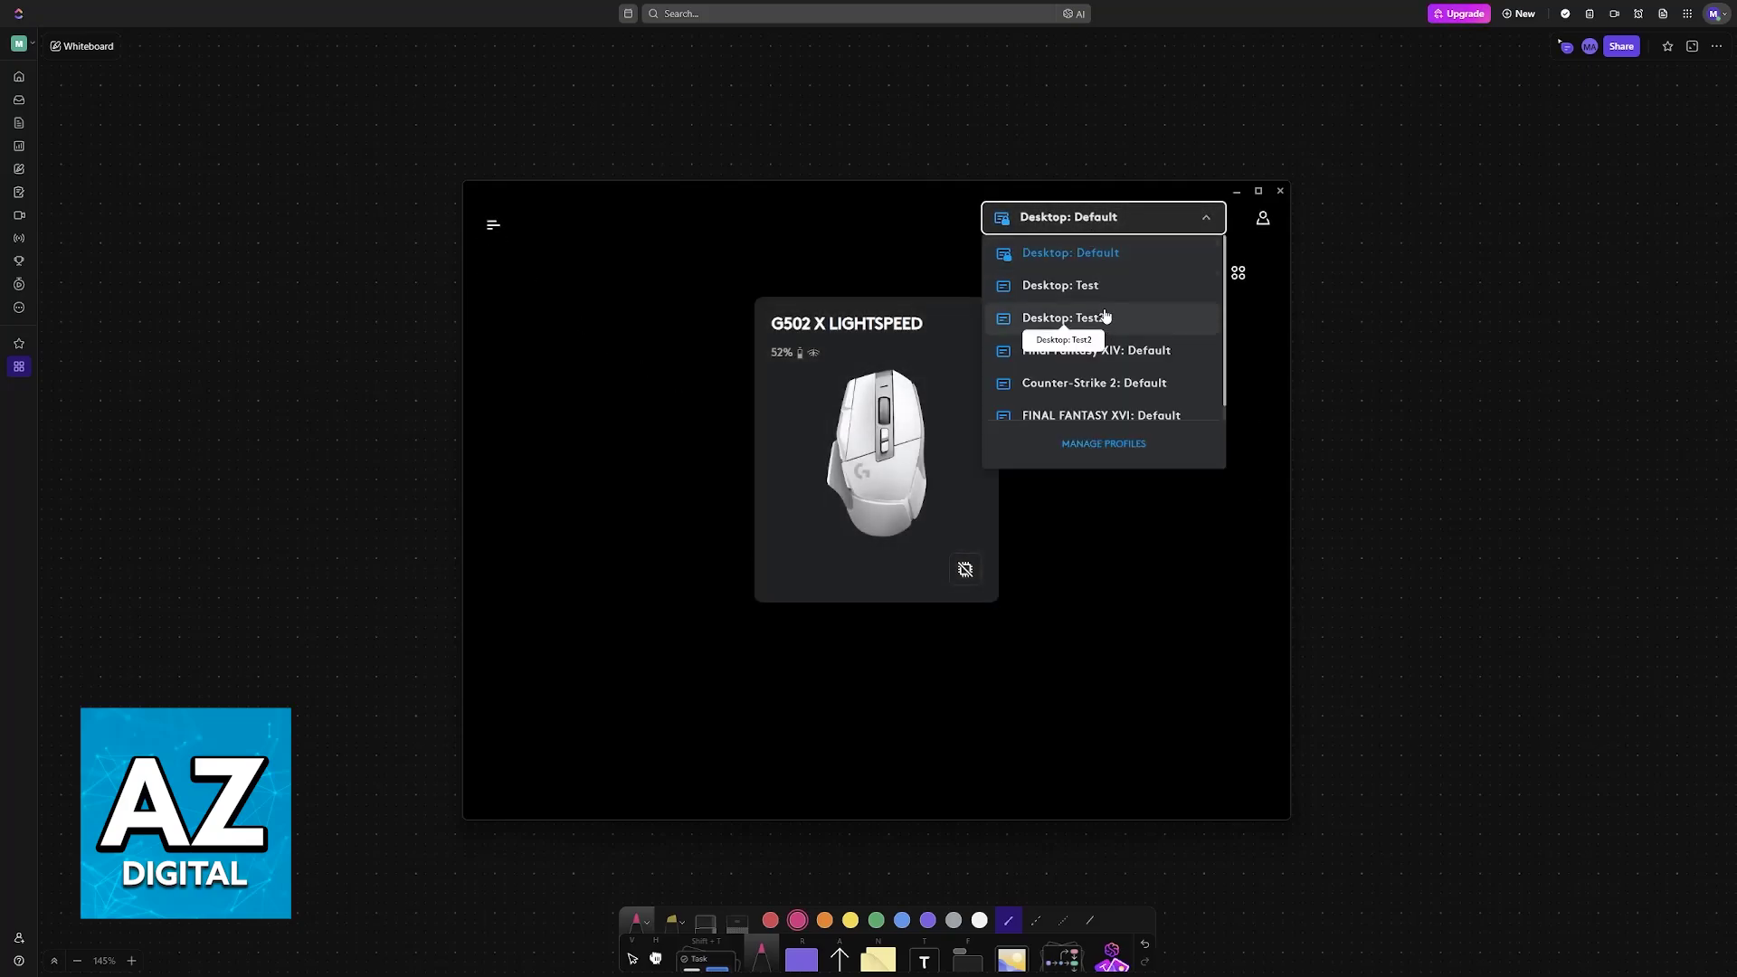
{"action": "left_click", "coordinate": [1103, 443]}
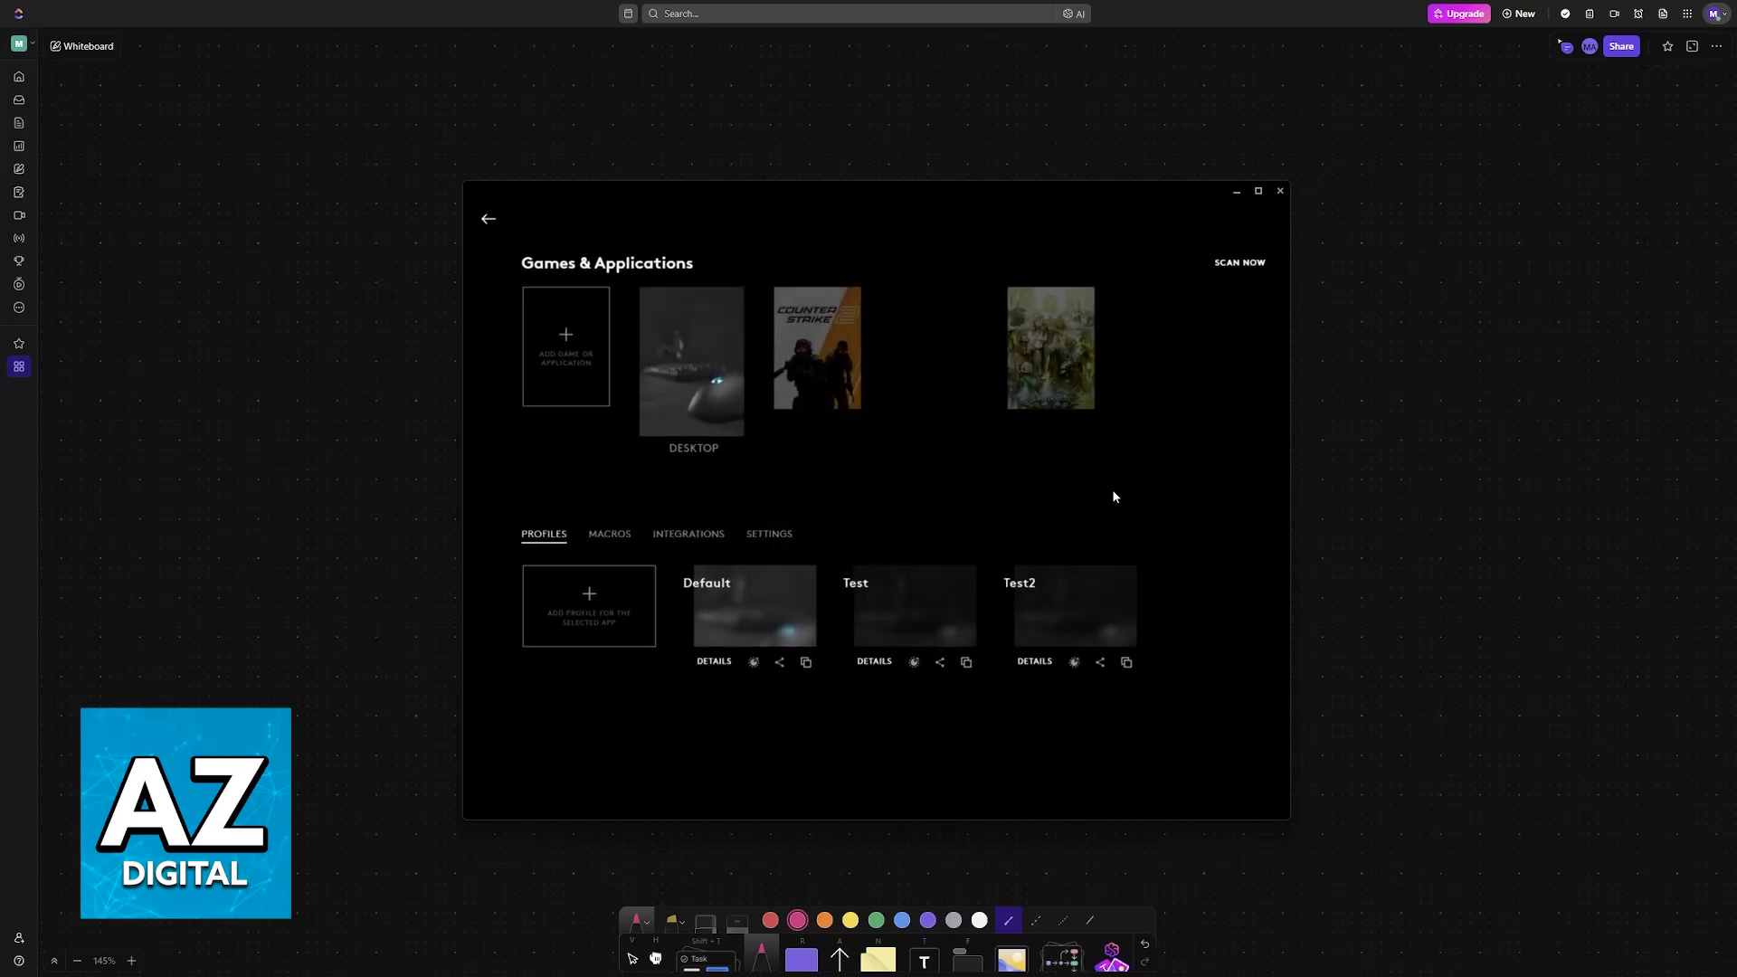
{"action": "left_click", "coordinate": [491, 221]}
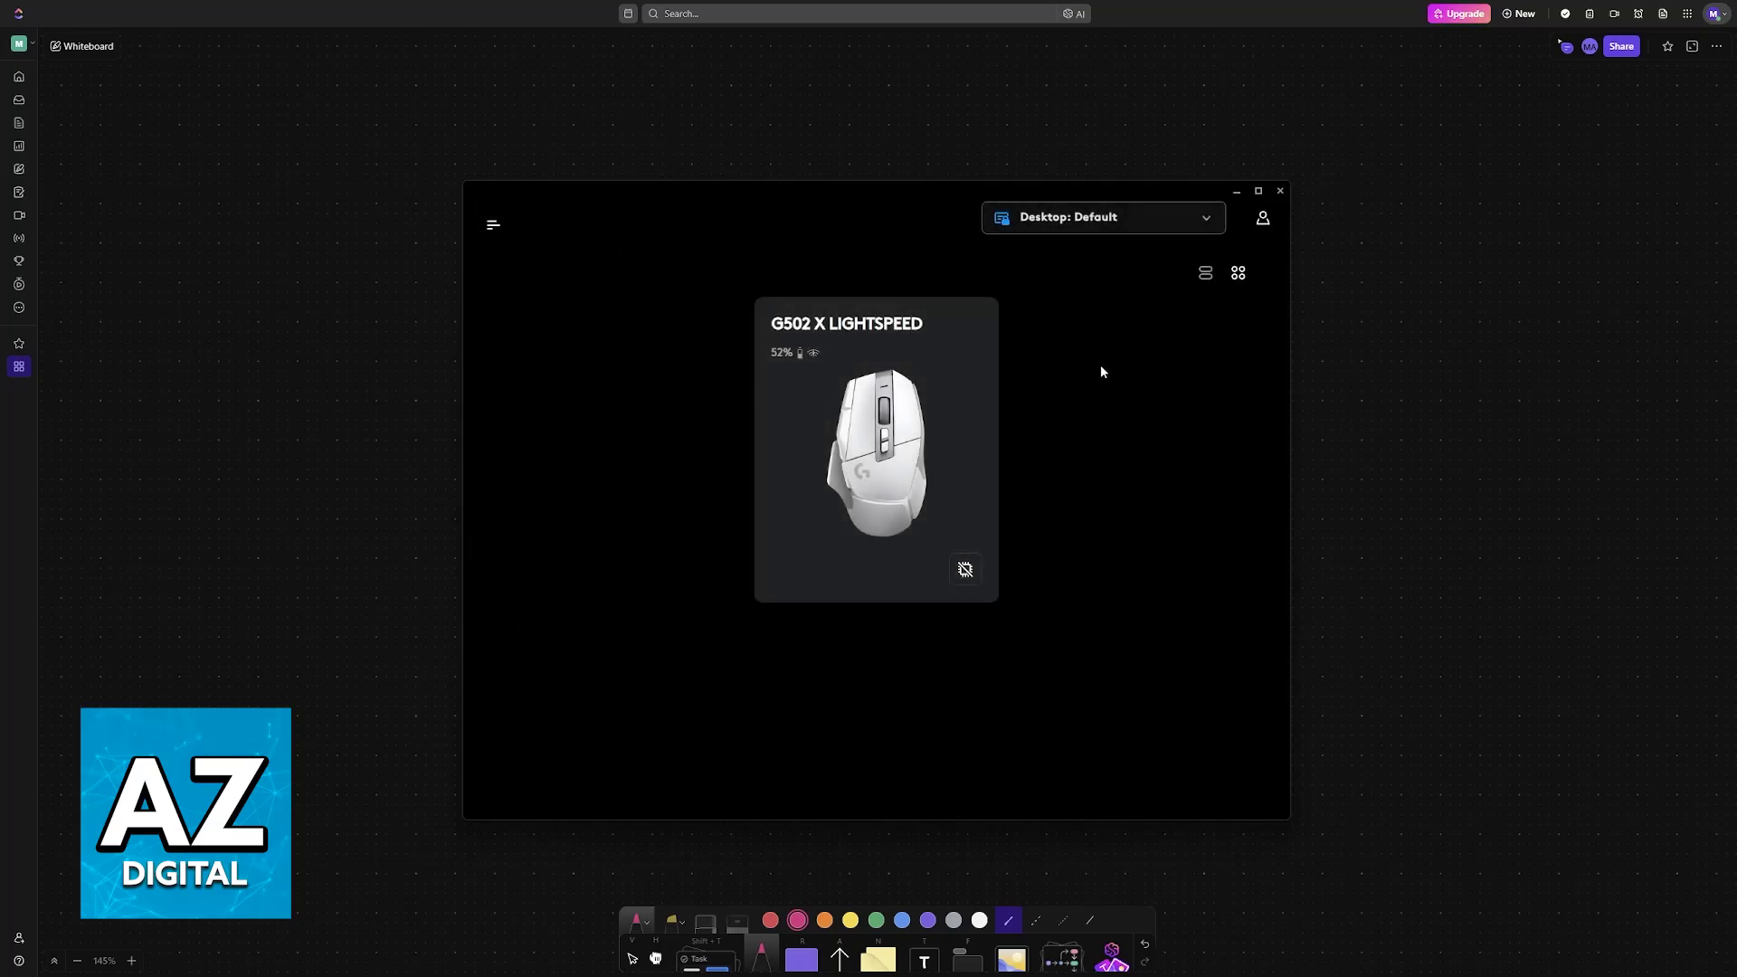
{"action": "left_click", "coordinate": [1048, 220]}
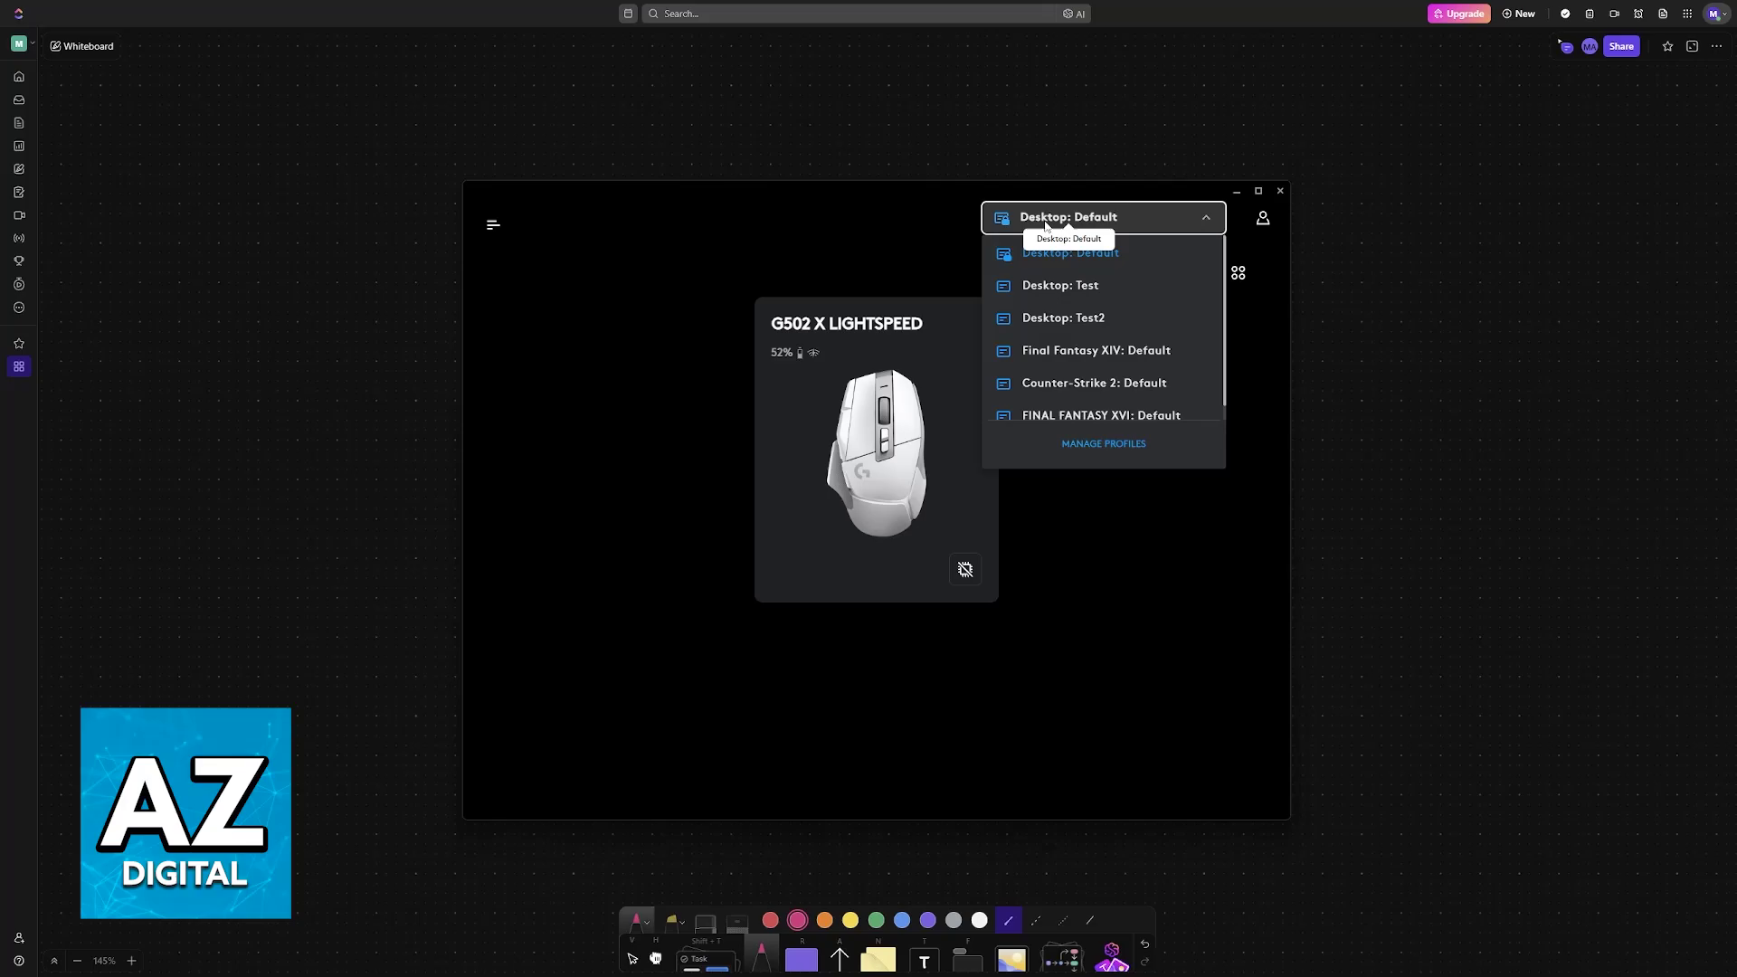
{"action": "left_click", "coordinate": [1125, 445]}
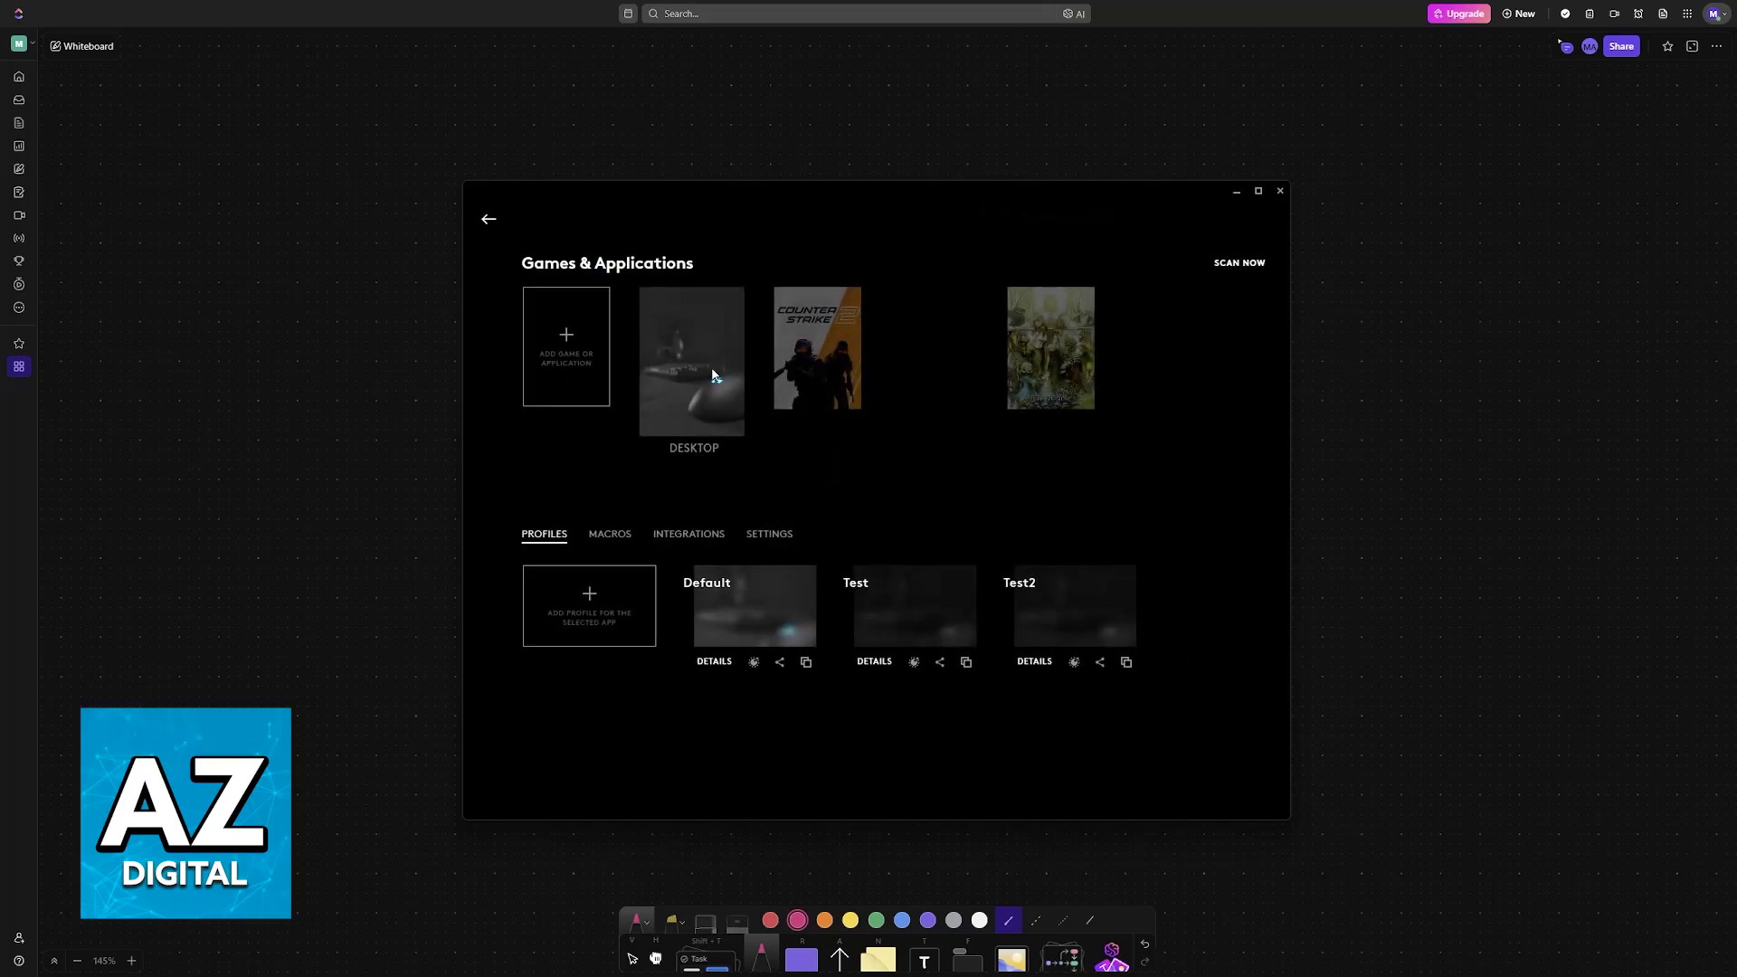
{"action": "left_click", "coordinate": [817, 346]}
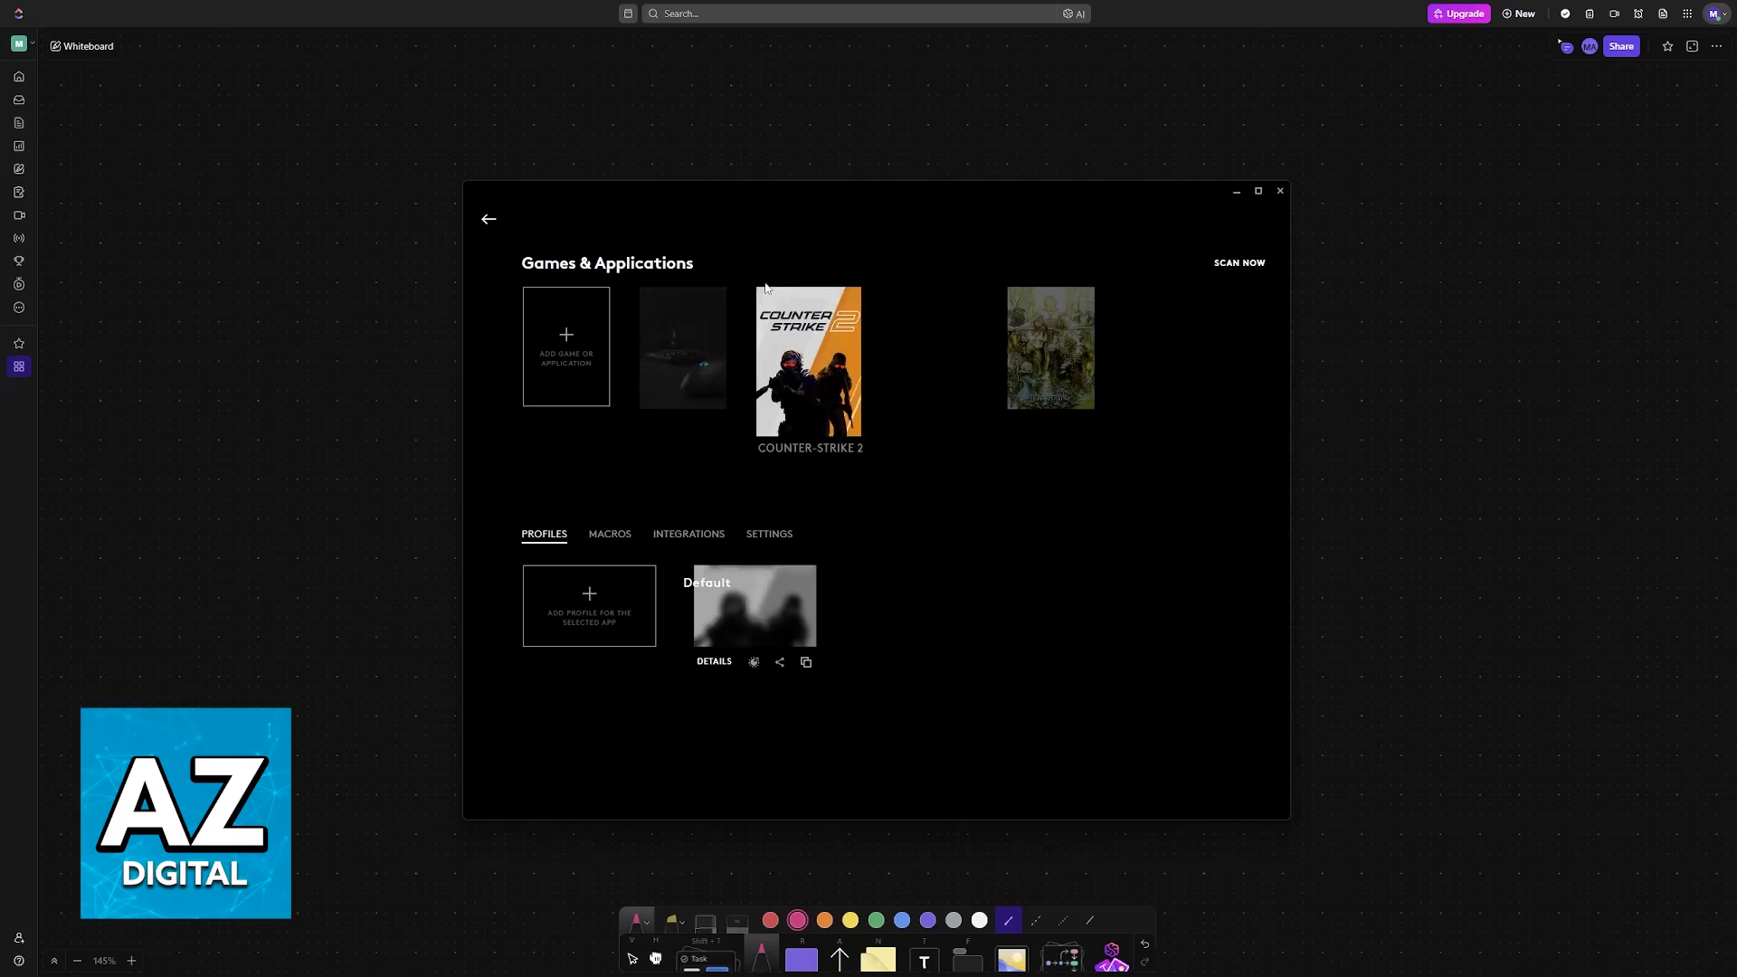
{"action": "left_click", "coordinate": [706, 314]}
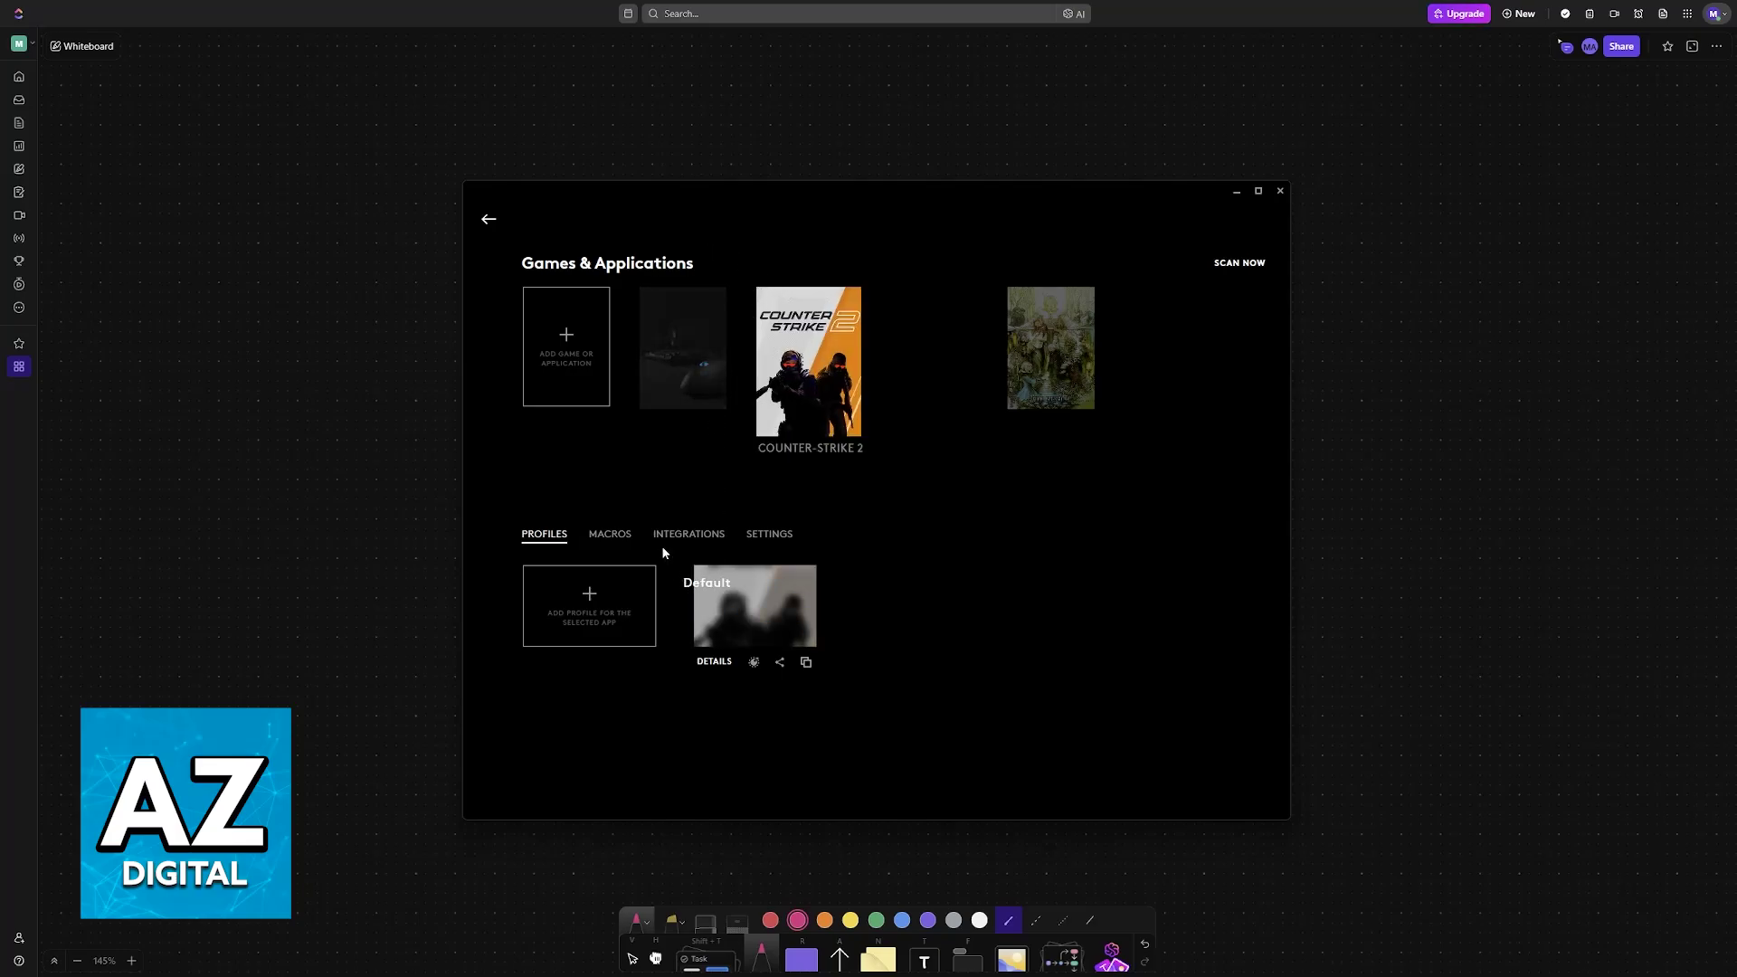
{"action": "left_click", "coordinate": [592, 608]}
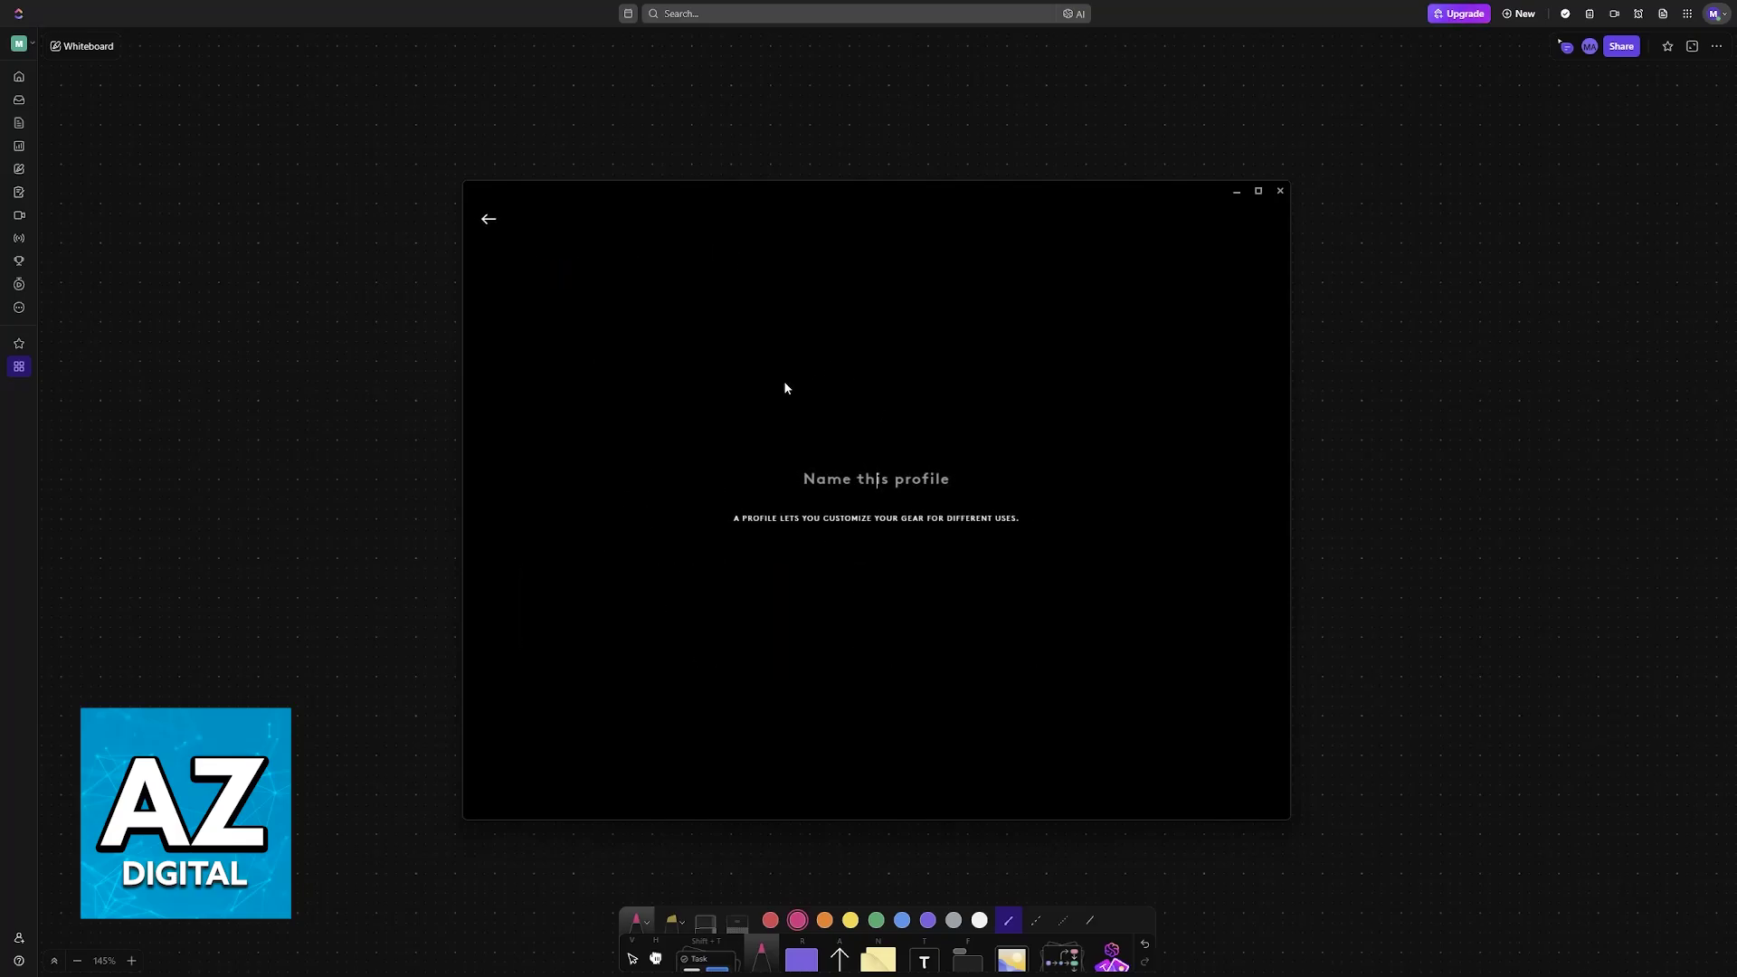
{"action": "left_click", "coordinate": [491, 220]}
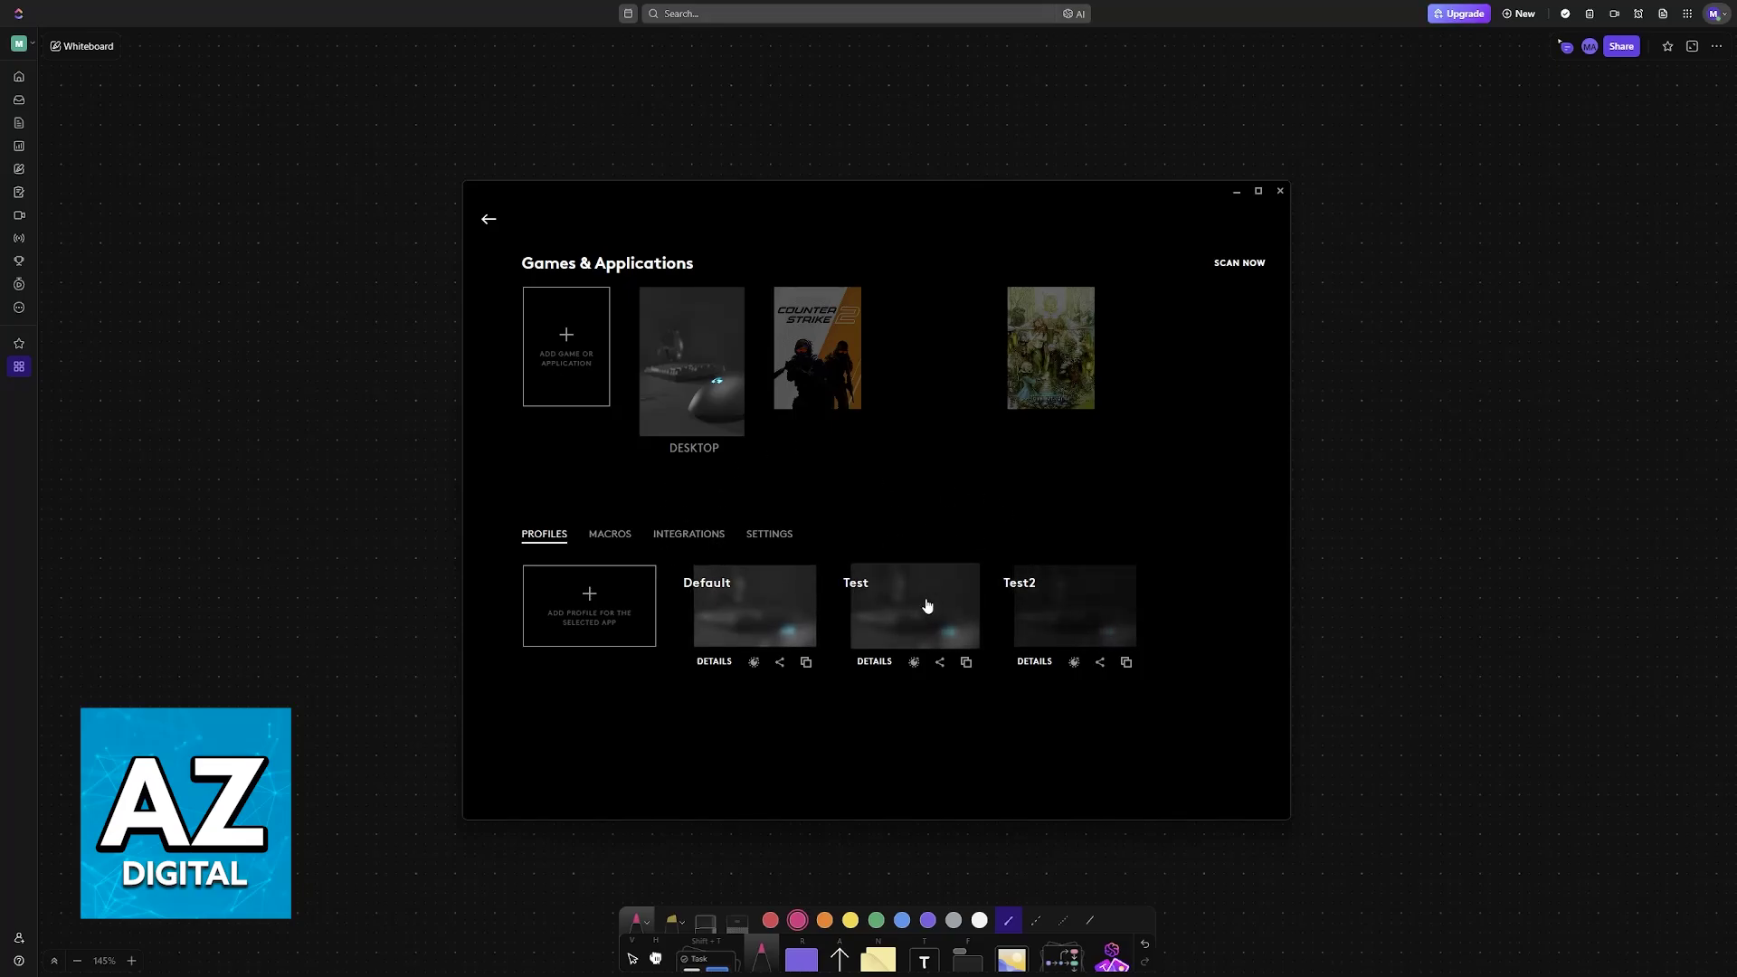
Delete the Test profile from its details page and confirm with YES.
{"action": "left_click", "coordinate": [870, 665]}
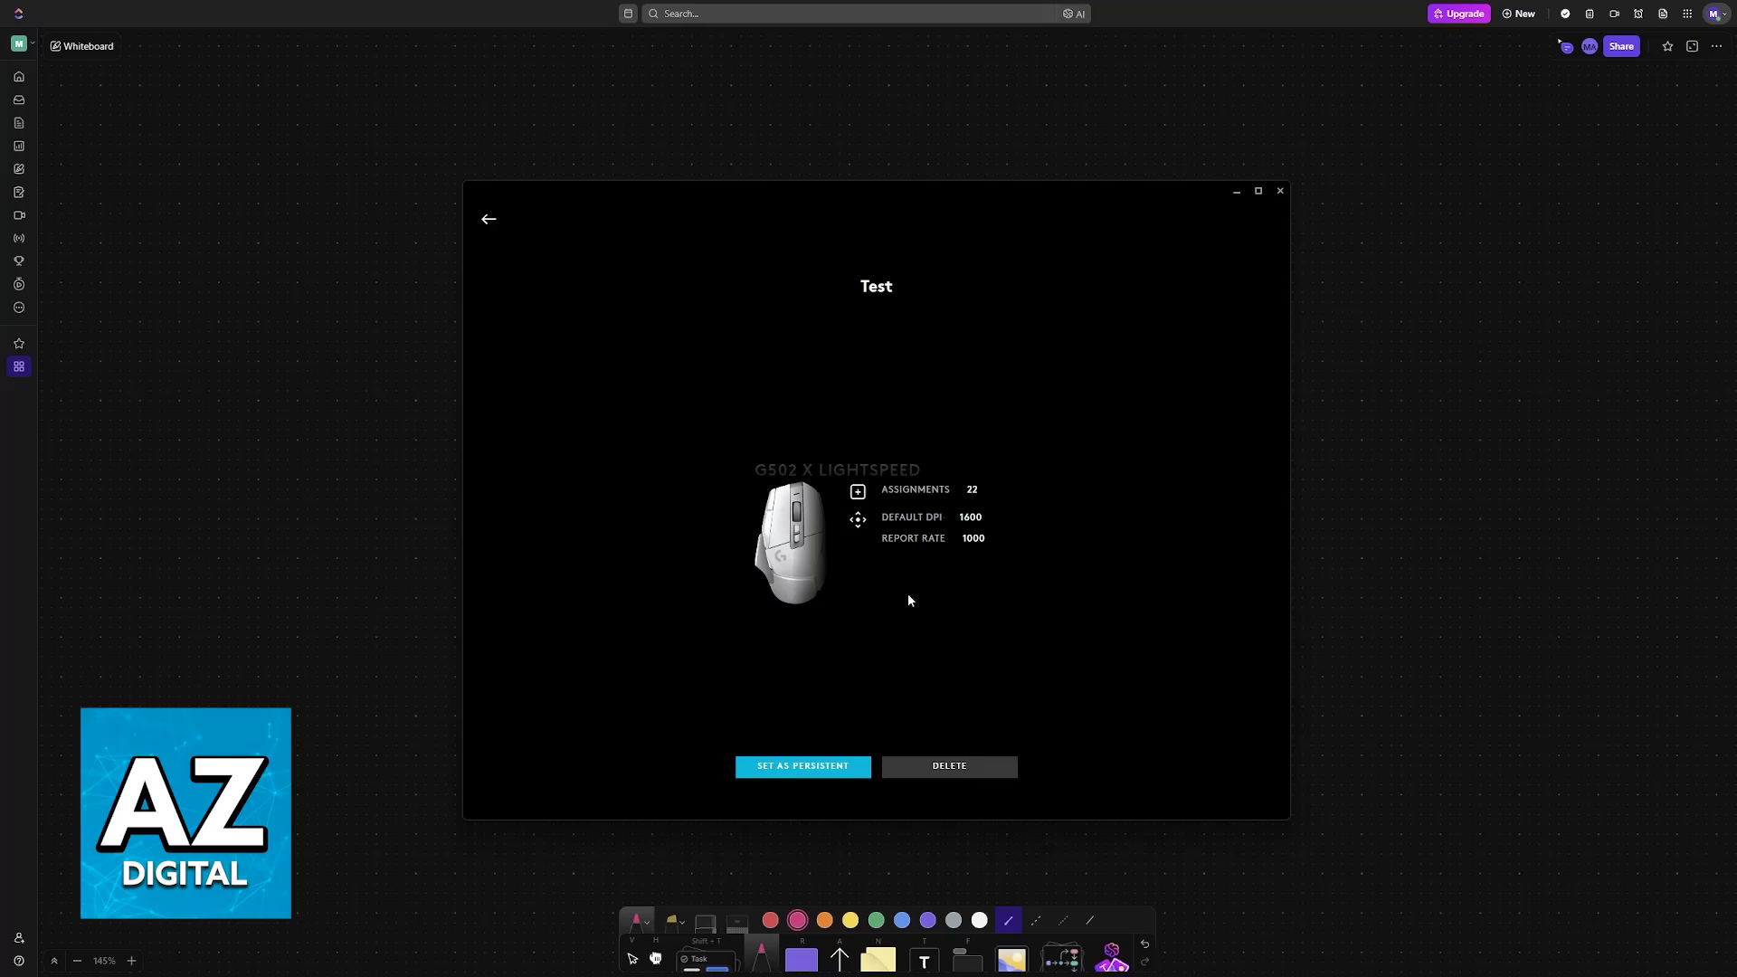
{"action": "left_click", "coordinate": [987, 772]}
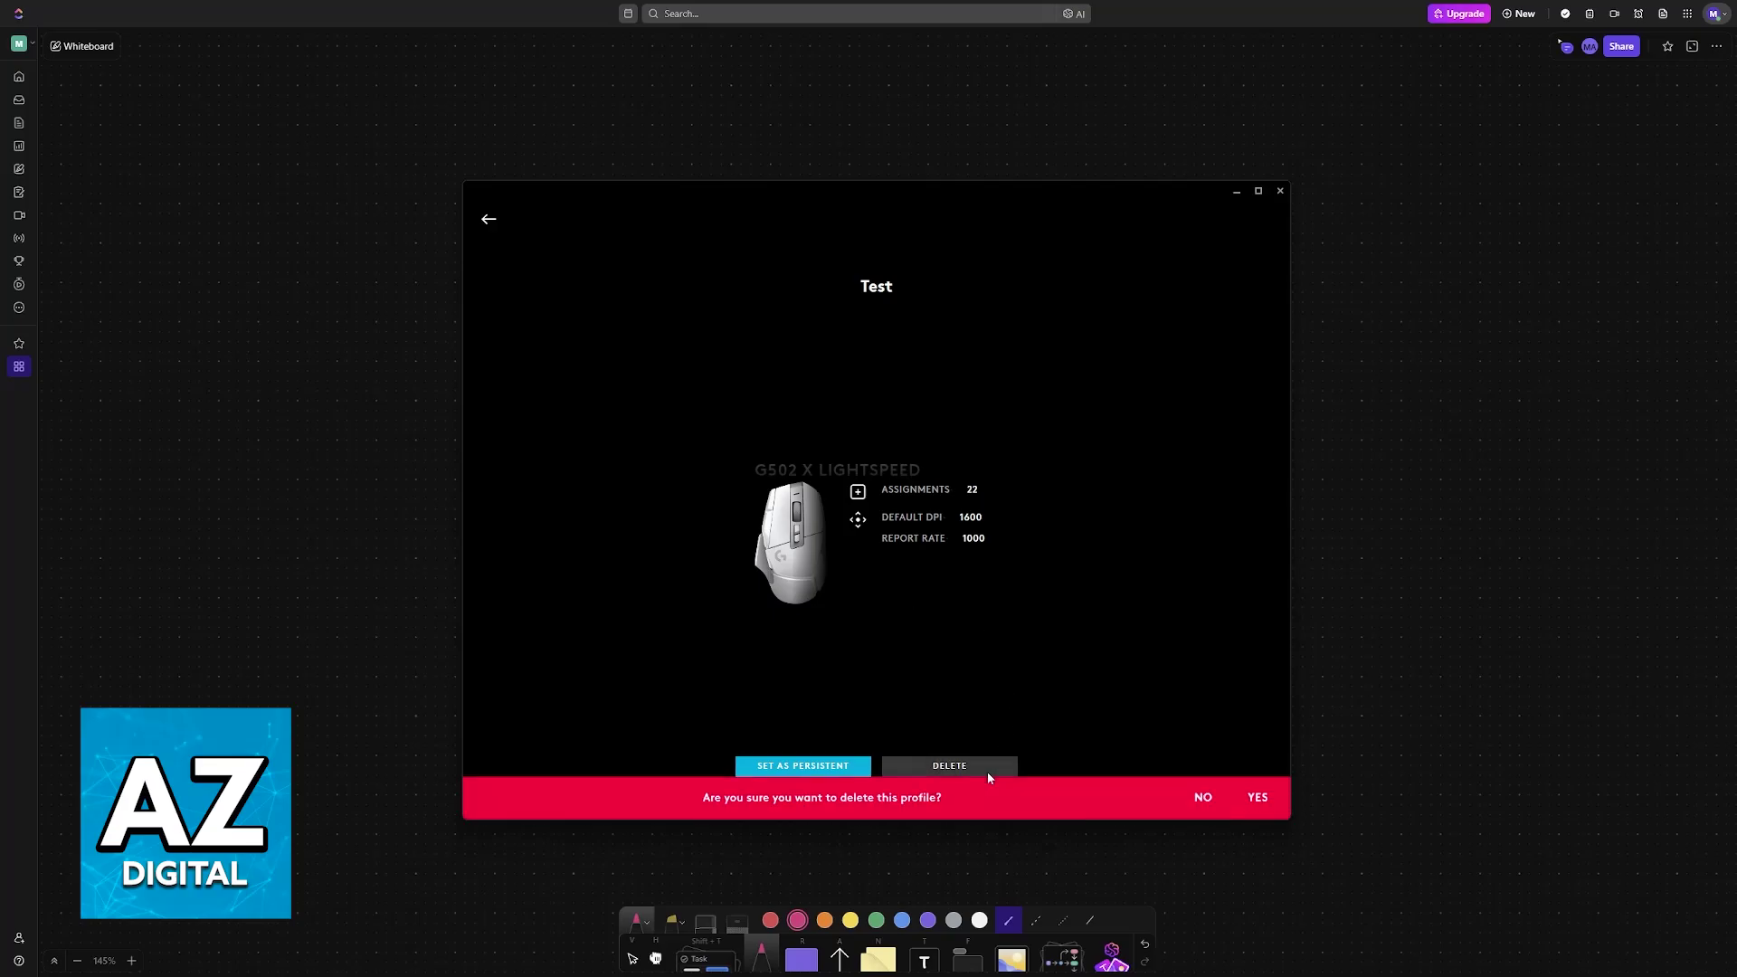
{"action": "left_click", "coordinate": [1252, 799]}
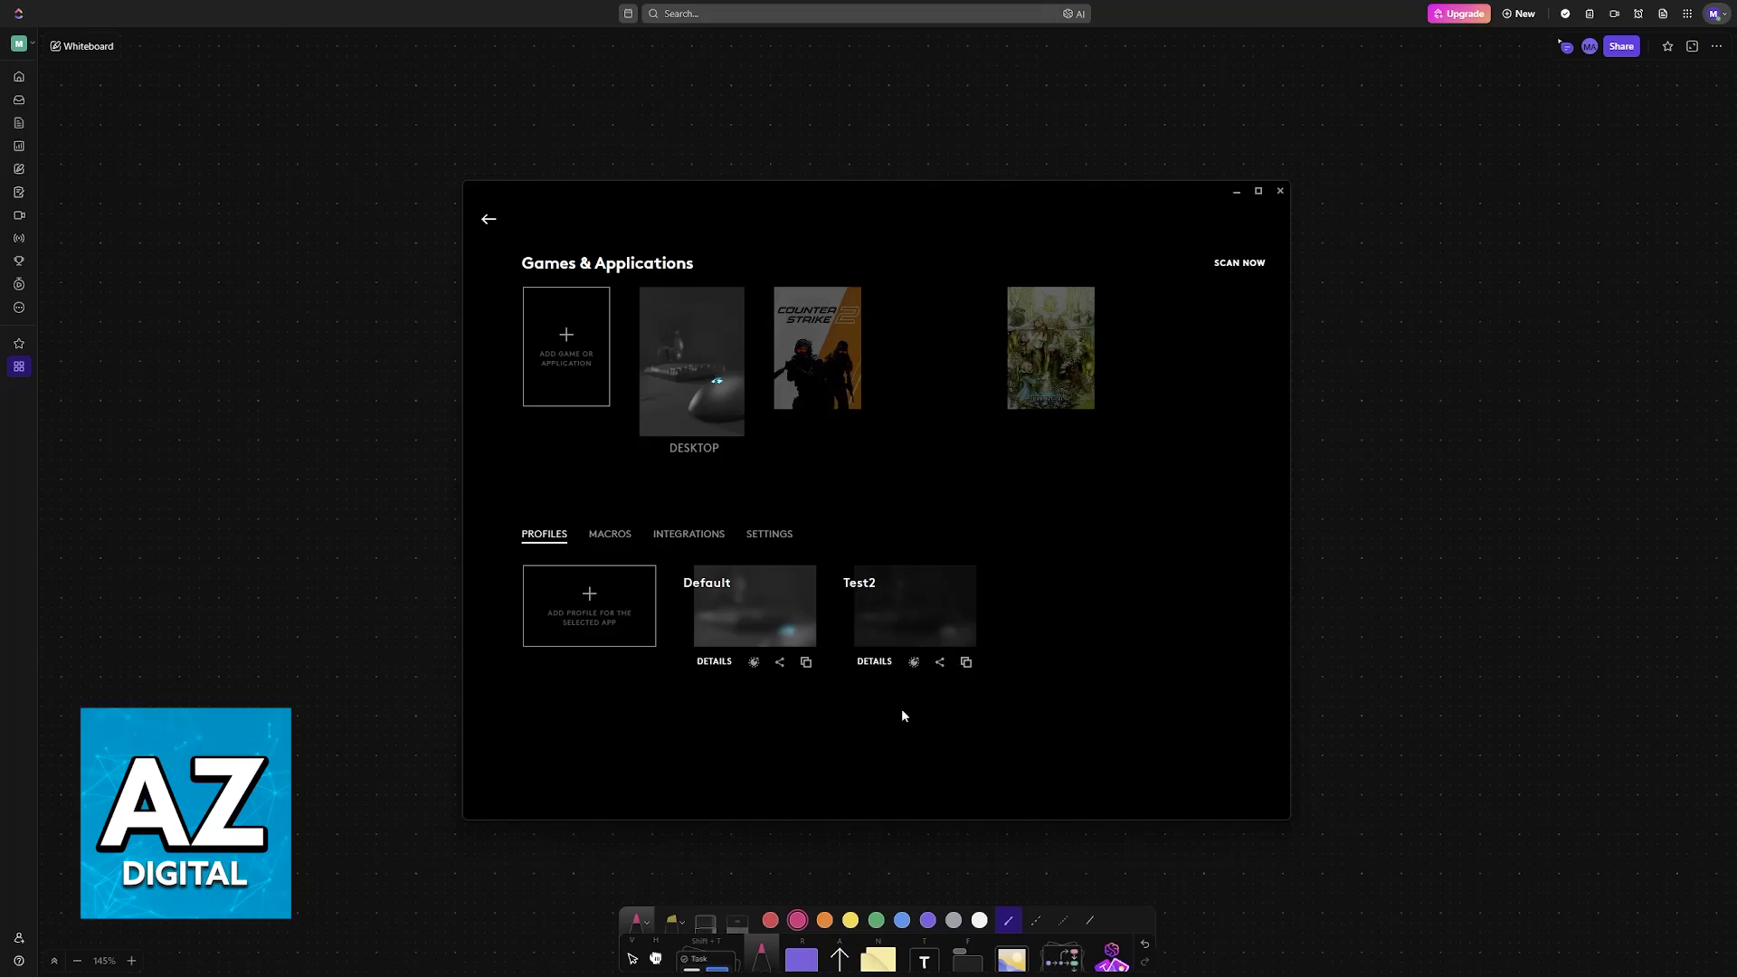
Delete the Test2 profile from its details page and confirm with YES.
{"action": "left_click", "coordinate": [872, 662]}
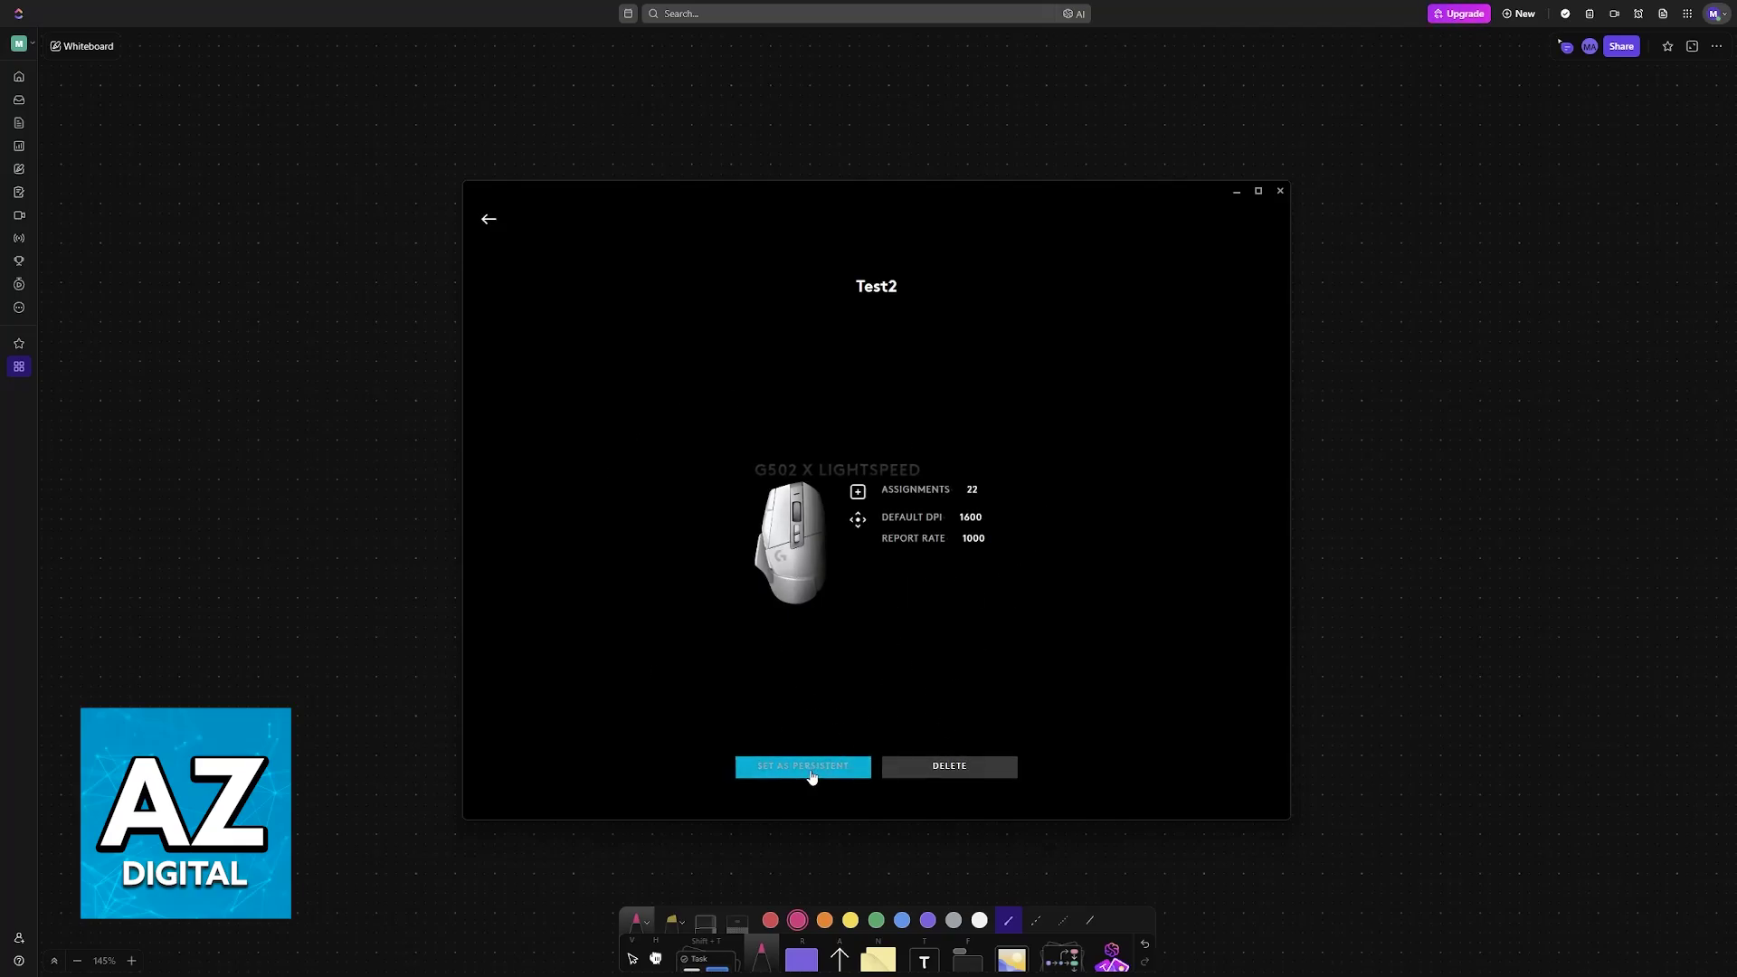
{"action": "left_click", "coordinate": [969, 766]}
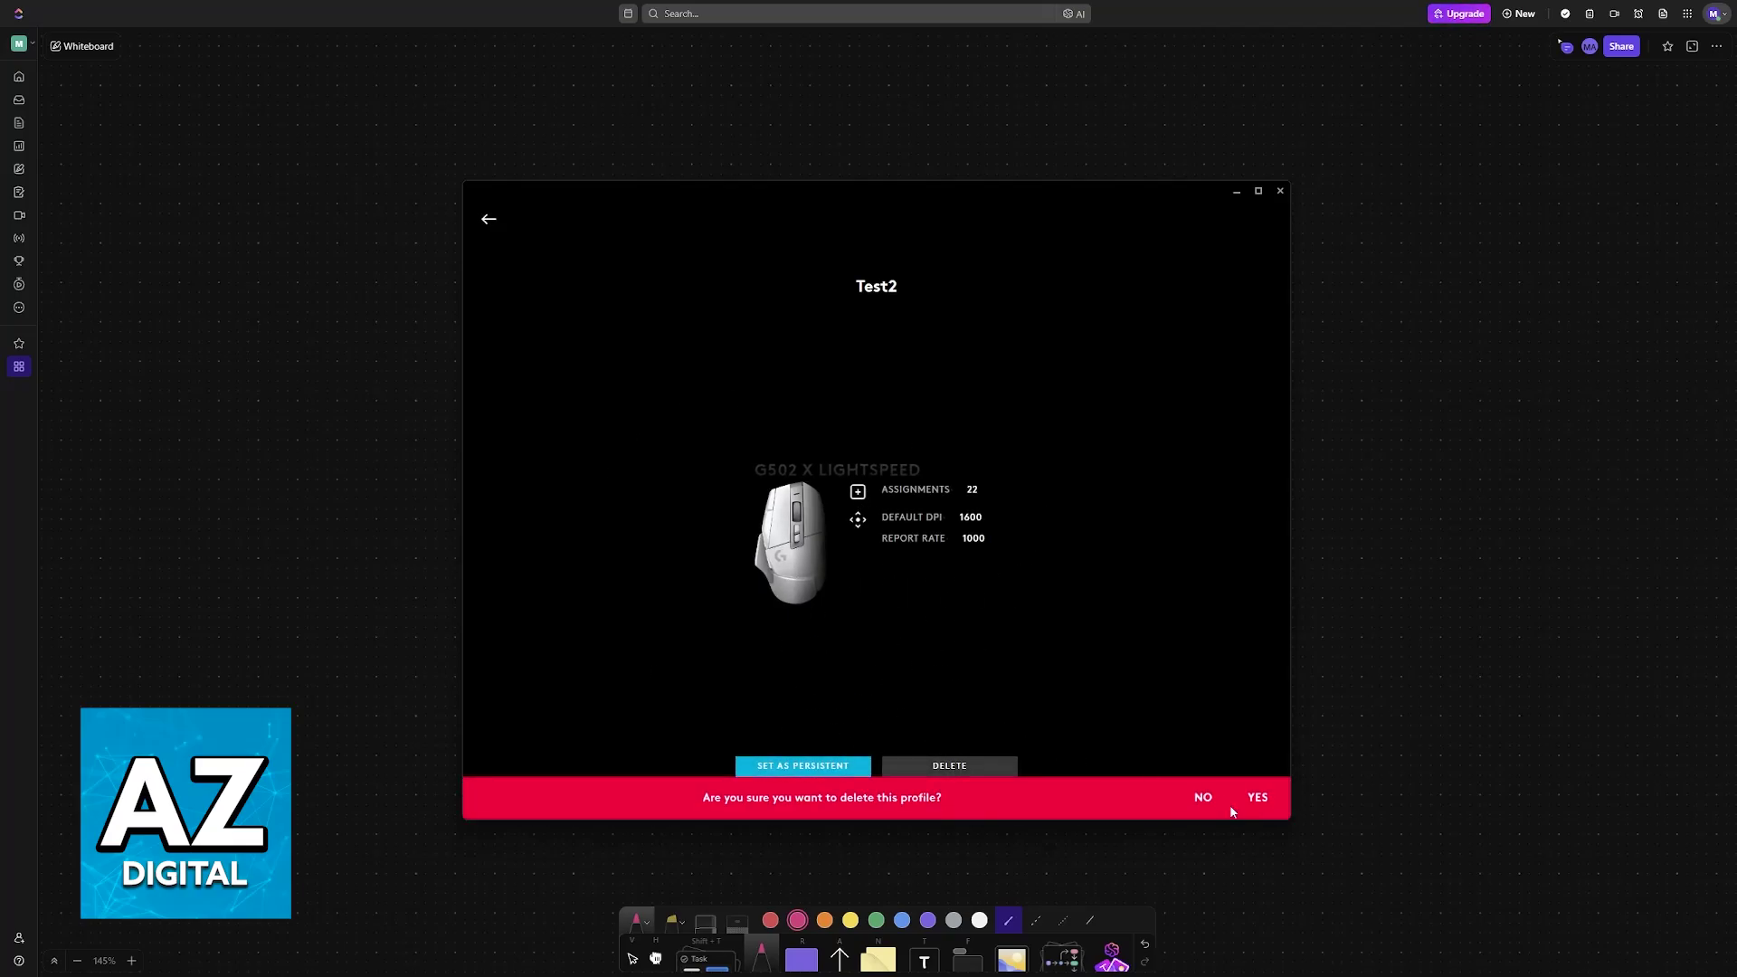
{"action": "left_click", "coordinate": [1257, 799]}
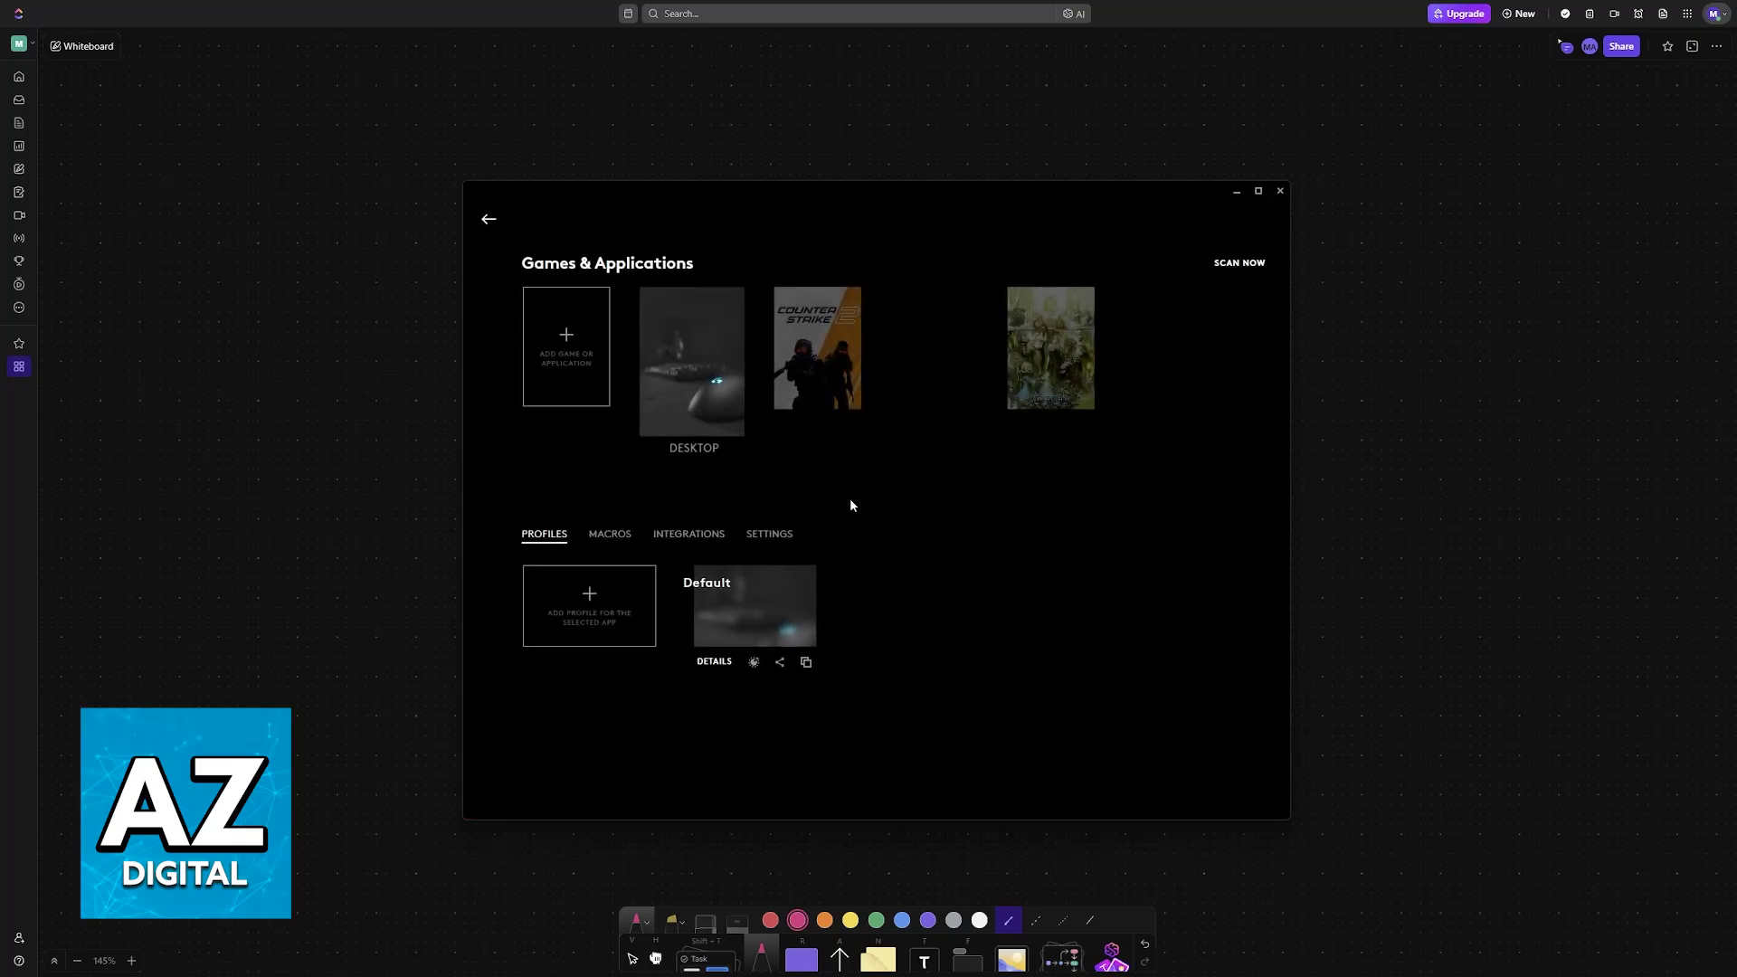
Switch between Counter-Strike 2 and Desktop, then add a new Desktop profile named gfdsg.
{"action": "left_click", "coordinate": [801, 364]}
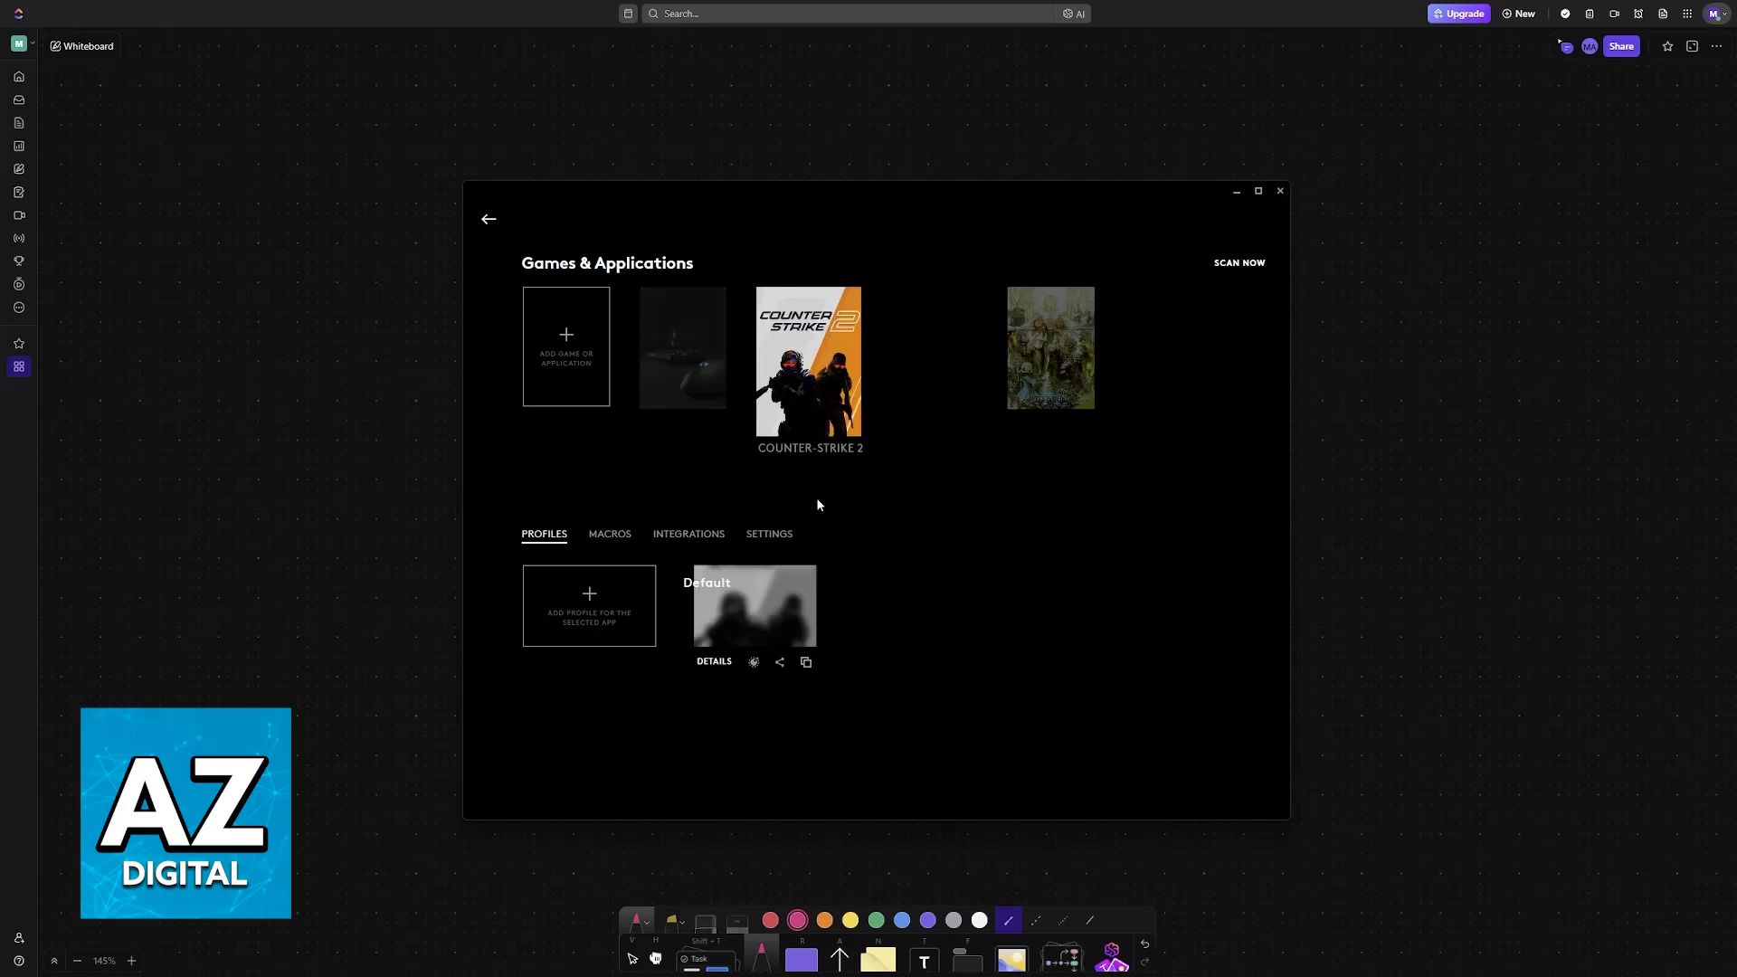
{"action": "left_click", "coordinate": [703, 376]}
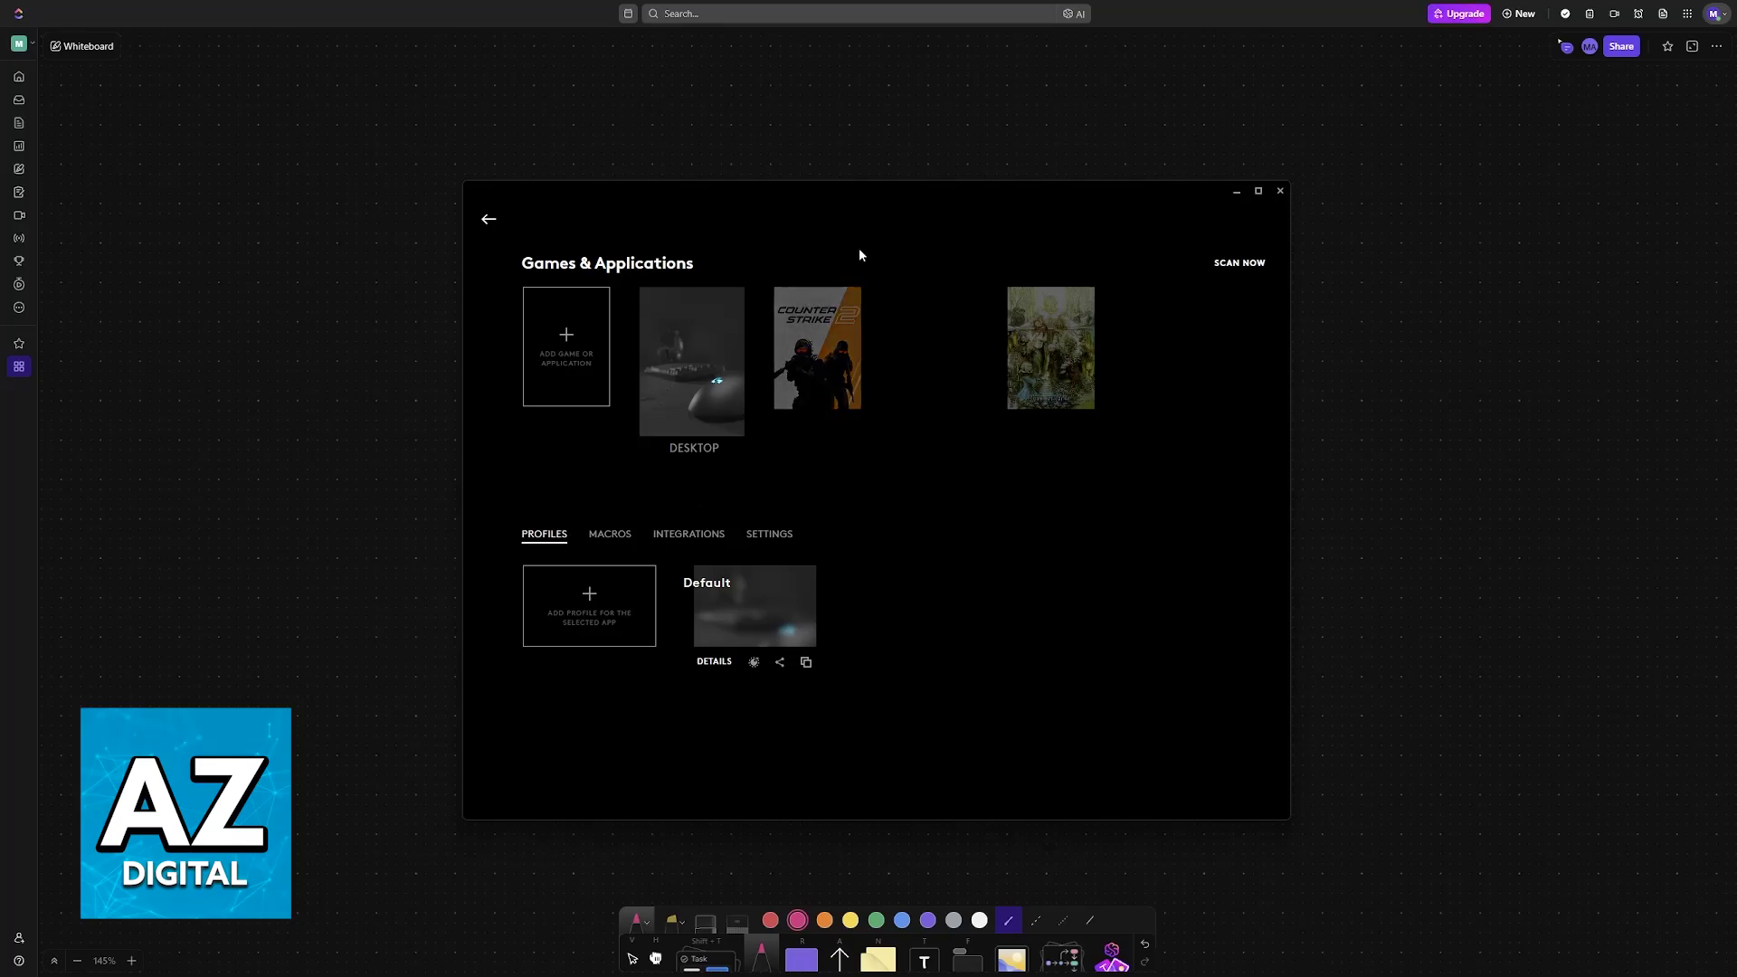
{"action": "left_click", "coordinate": [590, 605]}
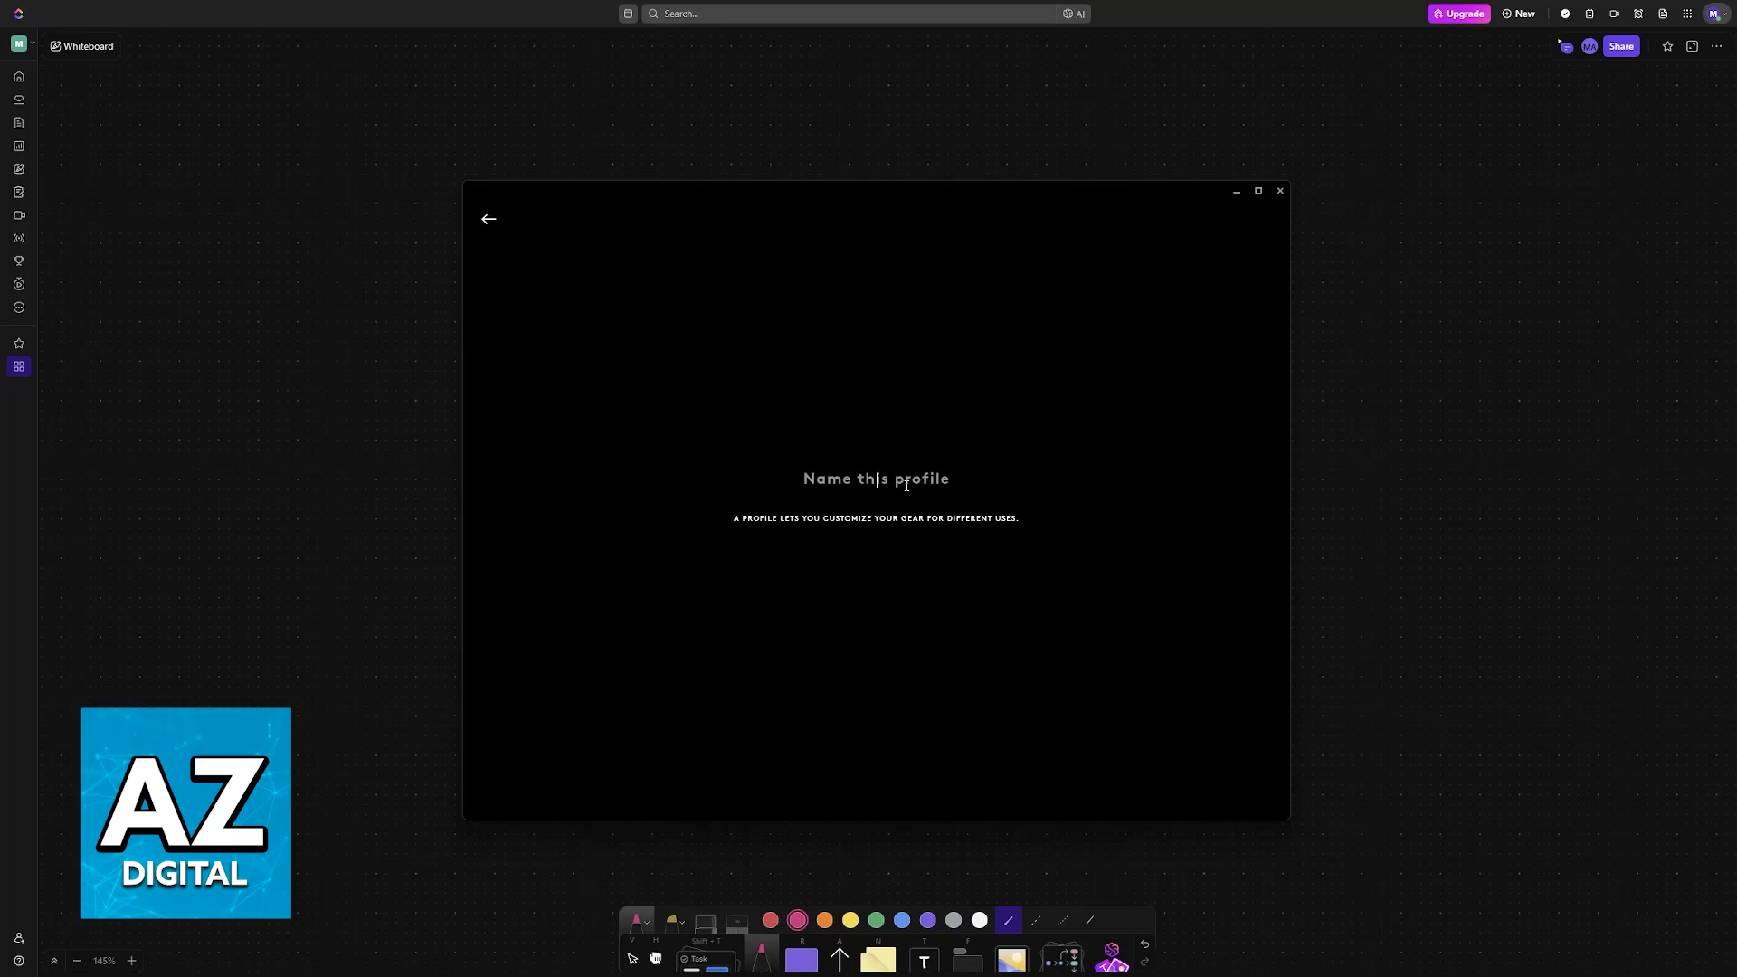
{"action": "type", "text": "gfdsg"}
{"action": "key", "text": "Return"}
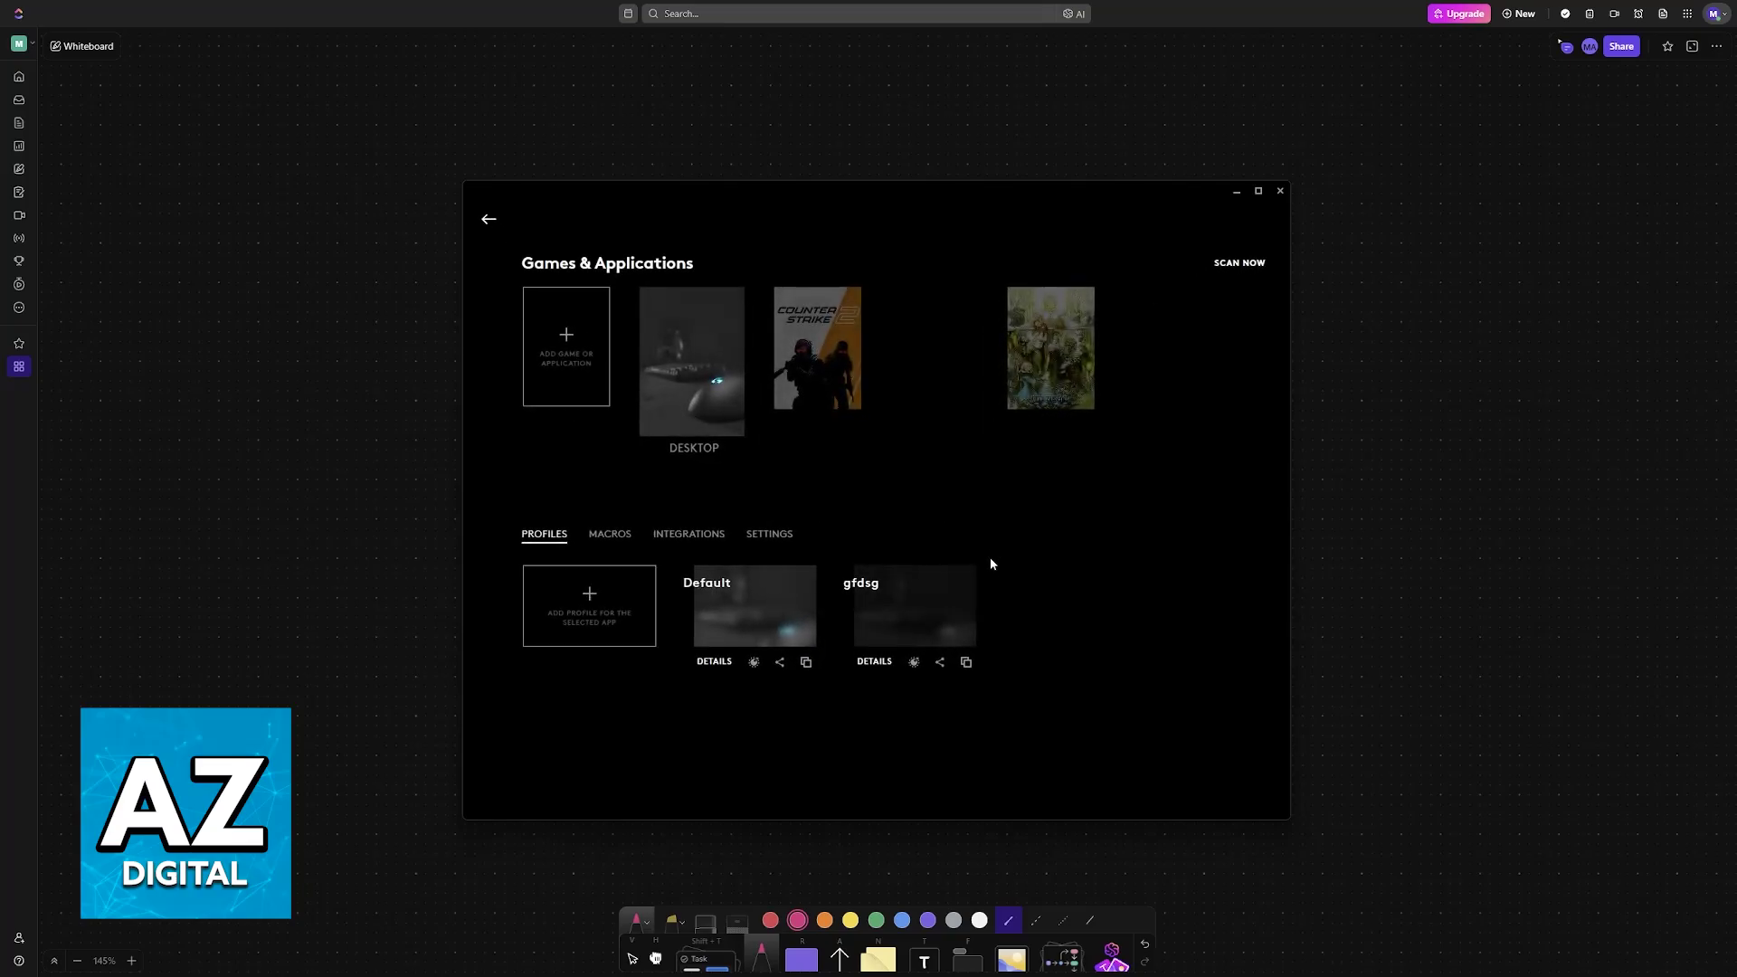
Delete the gfdsg profile from its details page and return to the device home screen.
{"action": "left_click", "coordinate": [875, 662]}
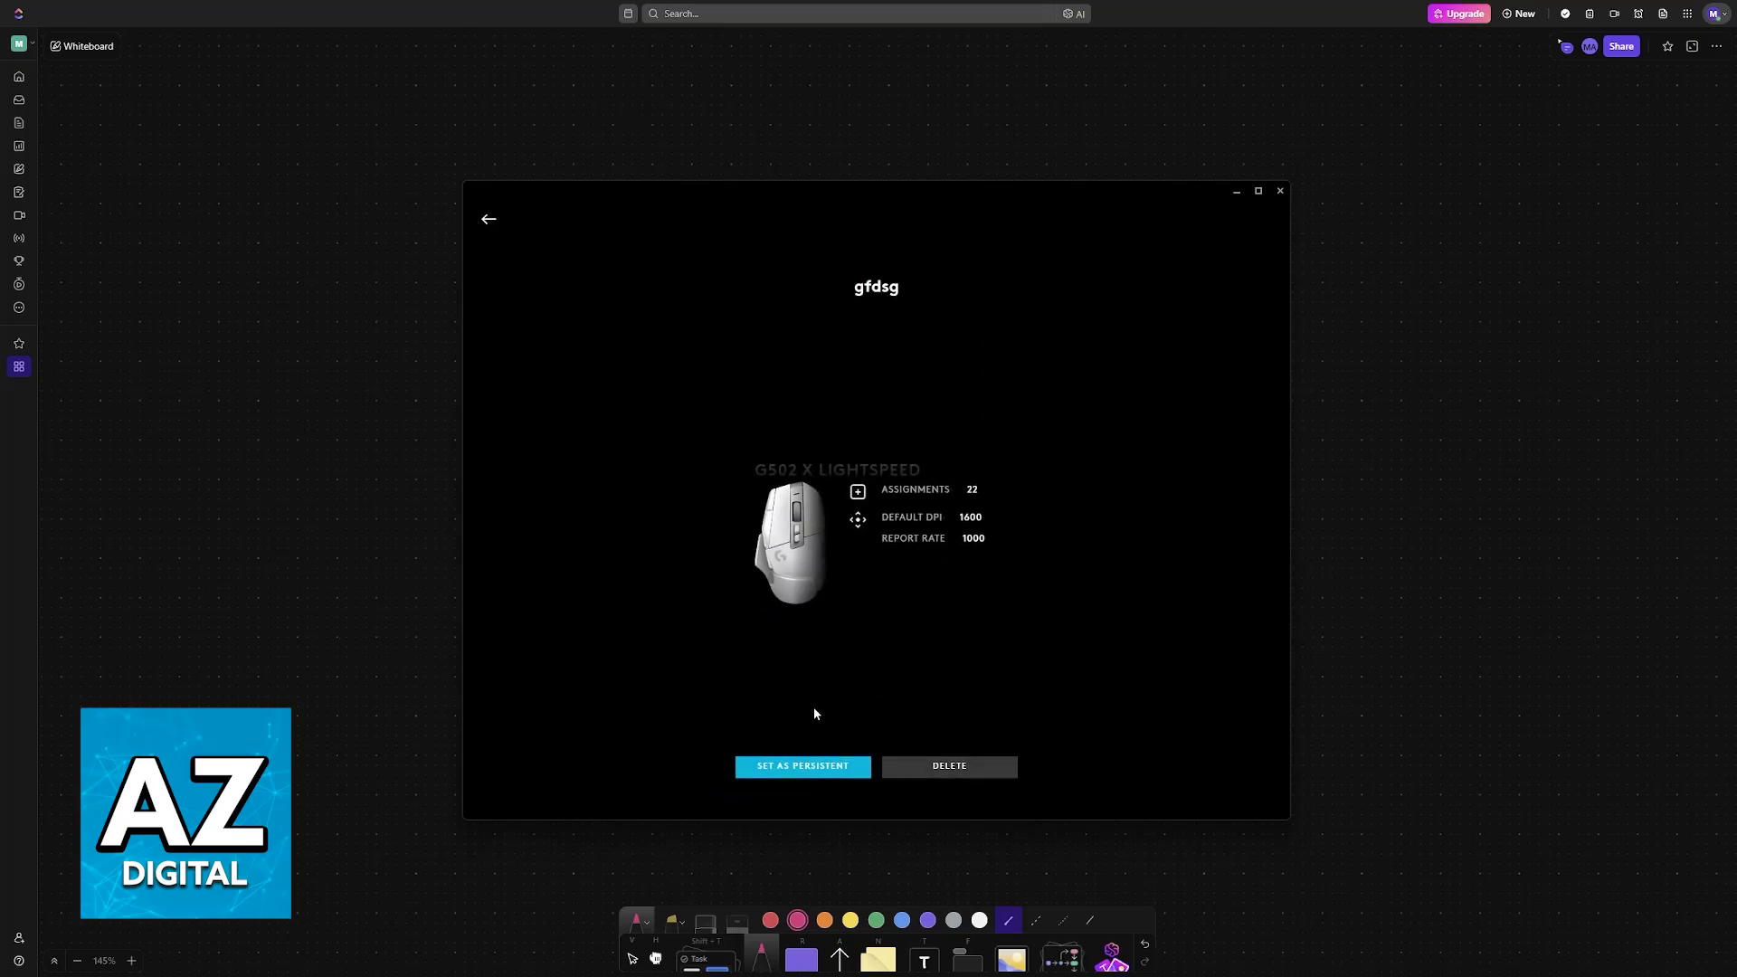
{"action": "left_click", "coordinate": [981, 768]}
{"action": "left_click", "coordinate": [1248, 802]}
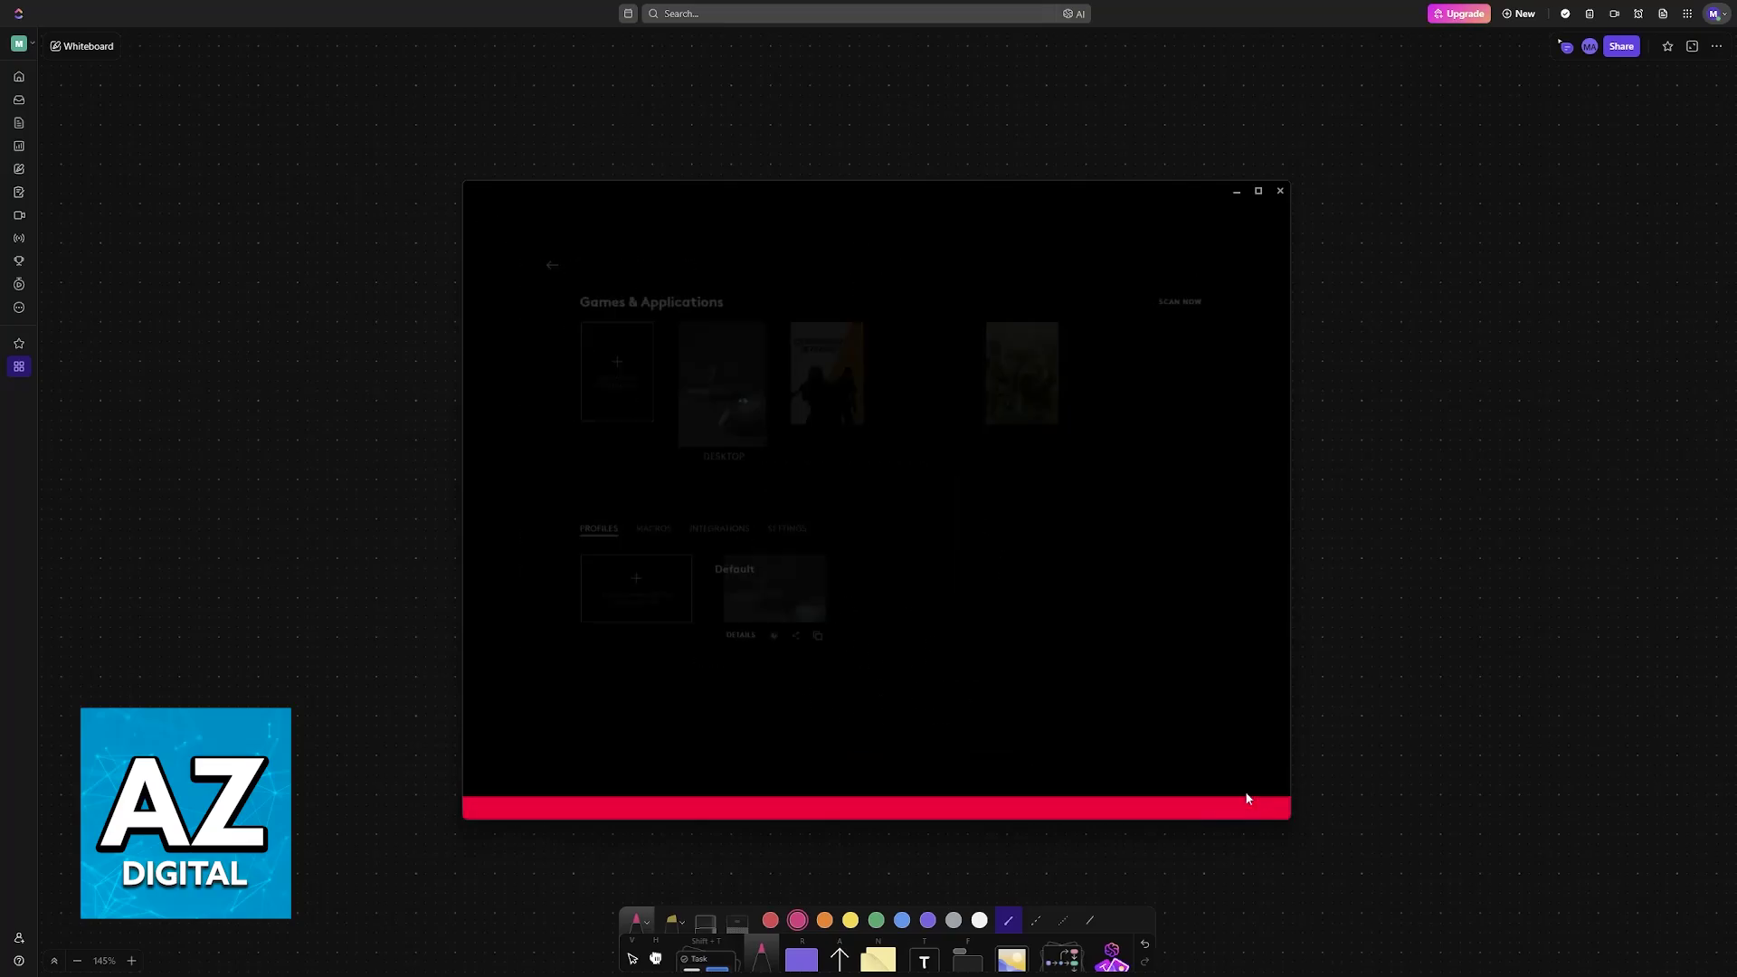
{"action": "left_click", "coordinate": [492, 225]}
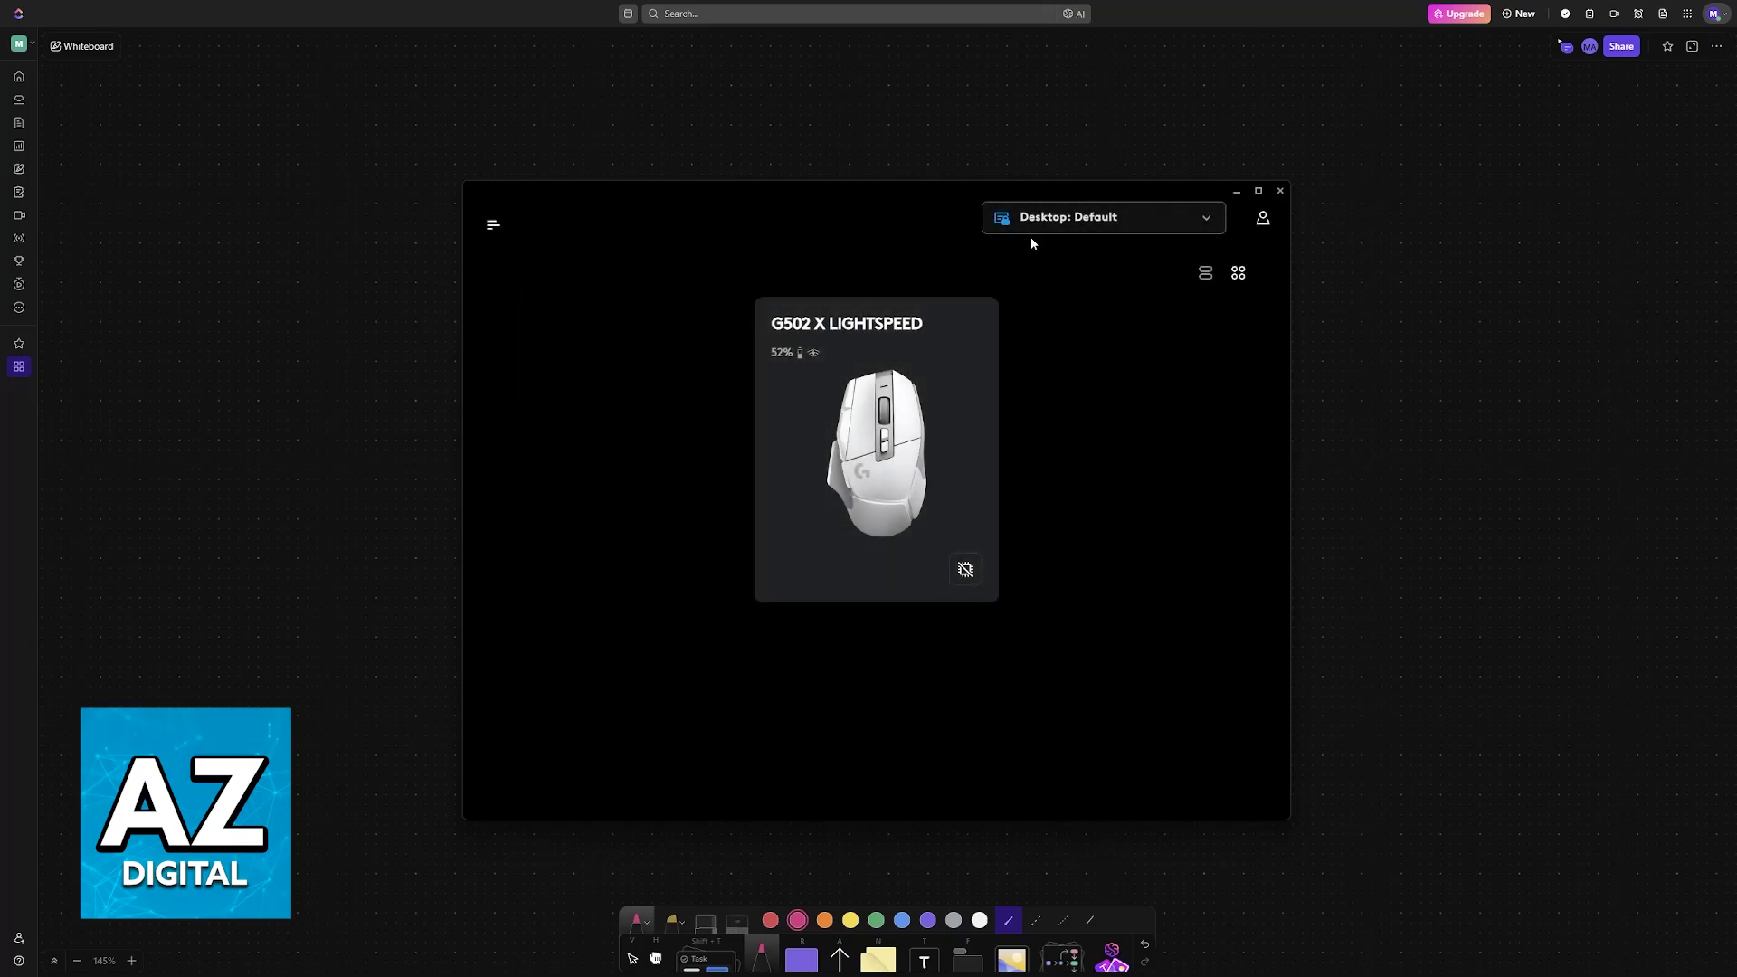
On the G502 X page, select Desktop: Default, dismiss the auto-switching prompt, and show the profile list.
{"action": "left_click", "coordinate": [972, 435]}
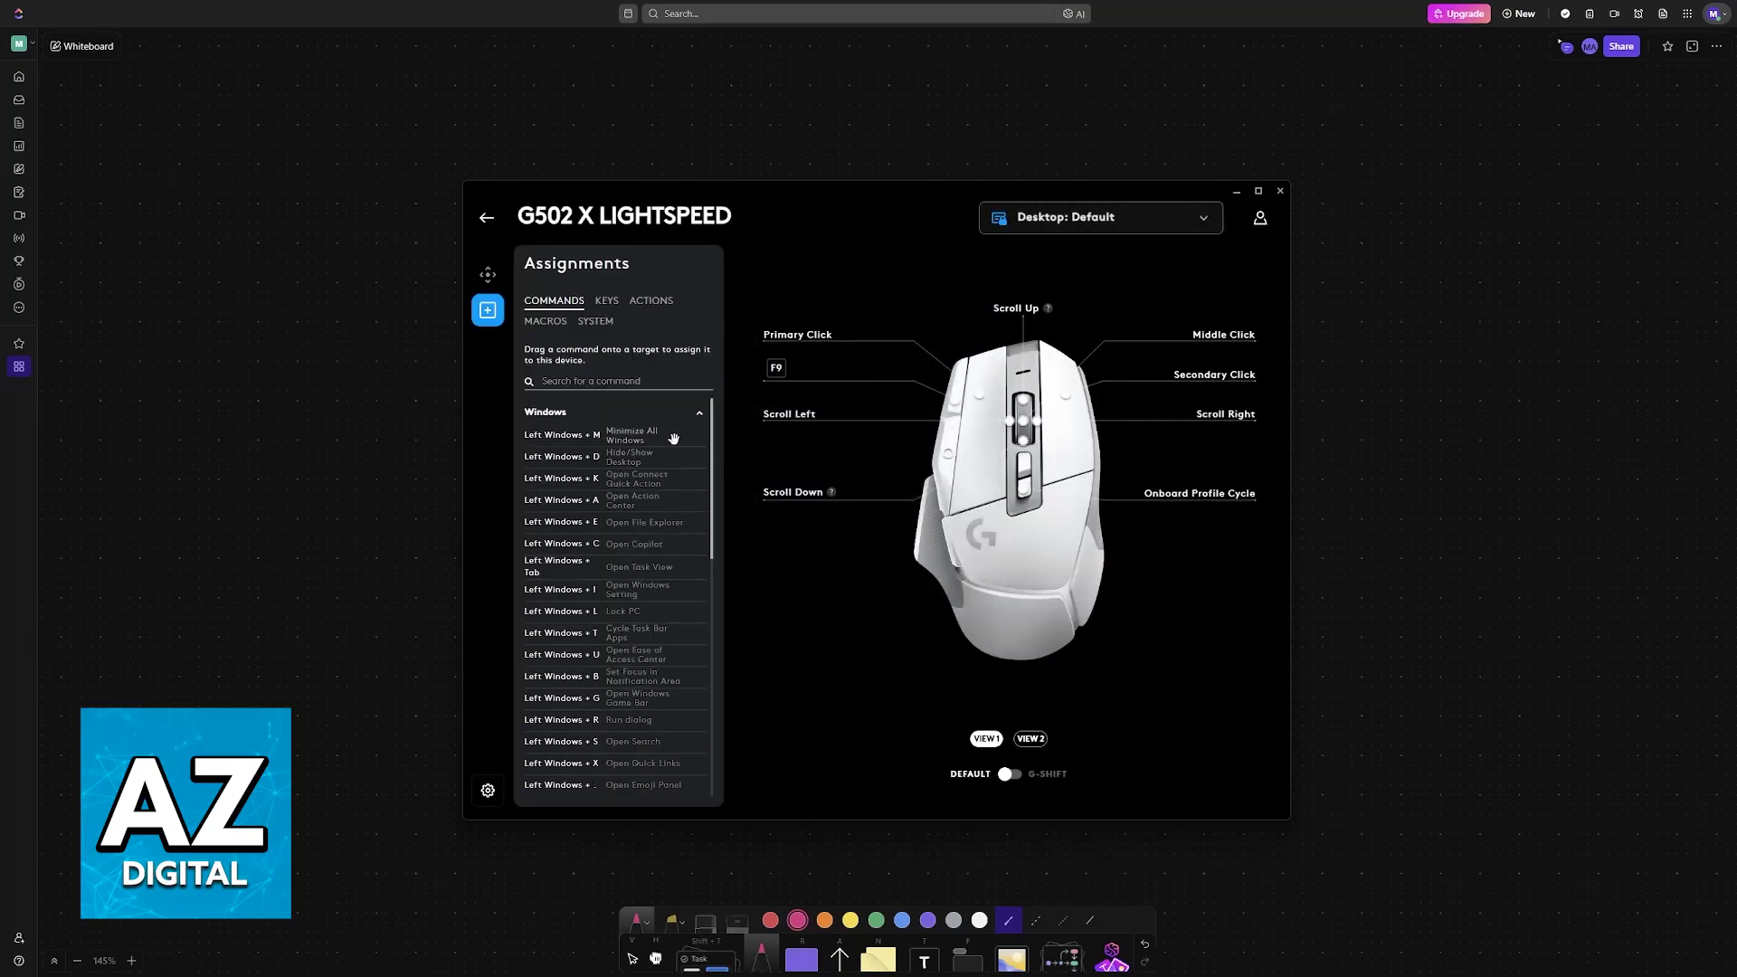
{"action": "left_click", "coordinate": [1099, 233]}
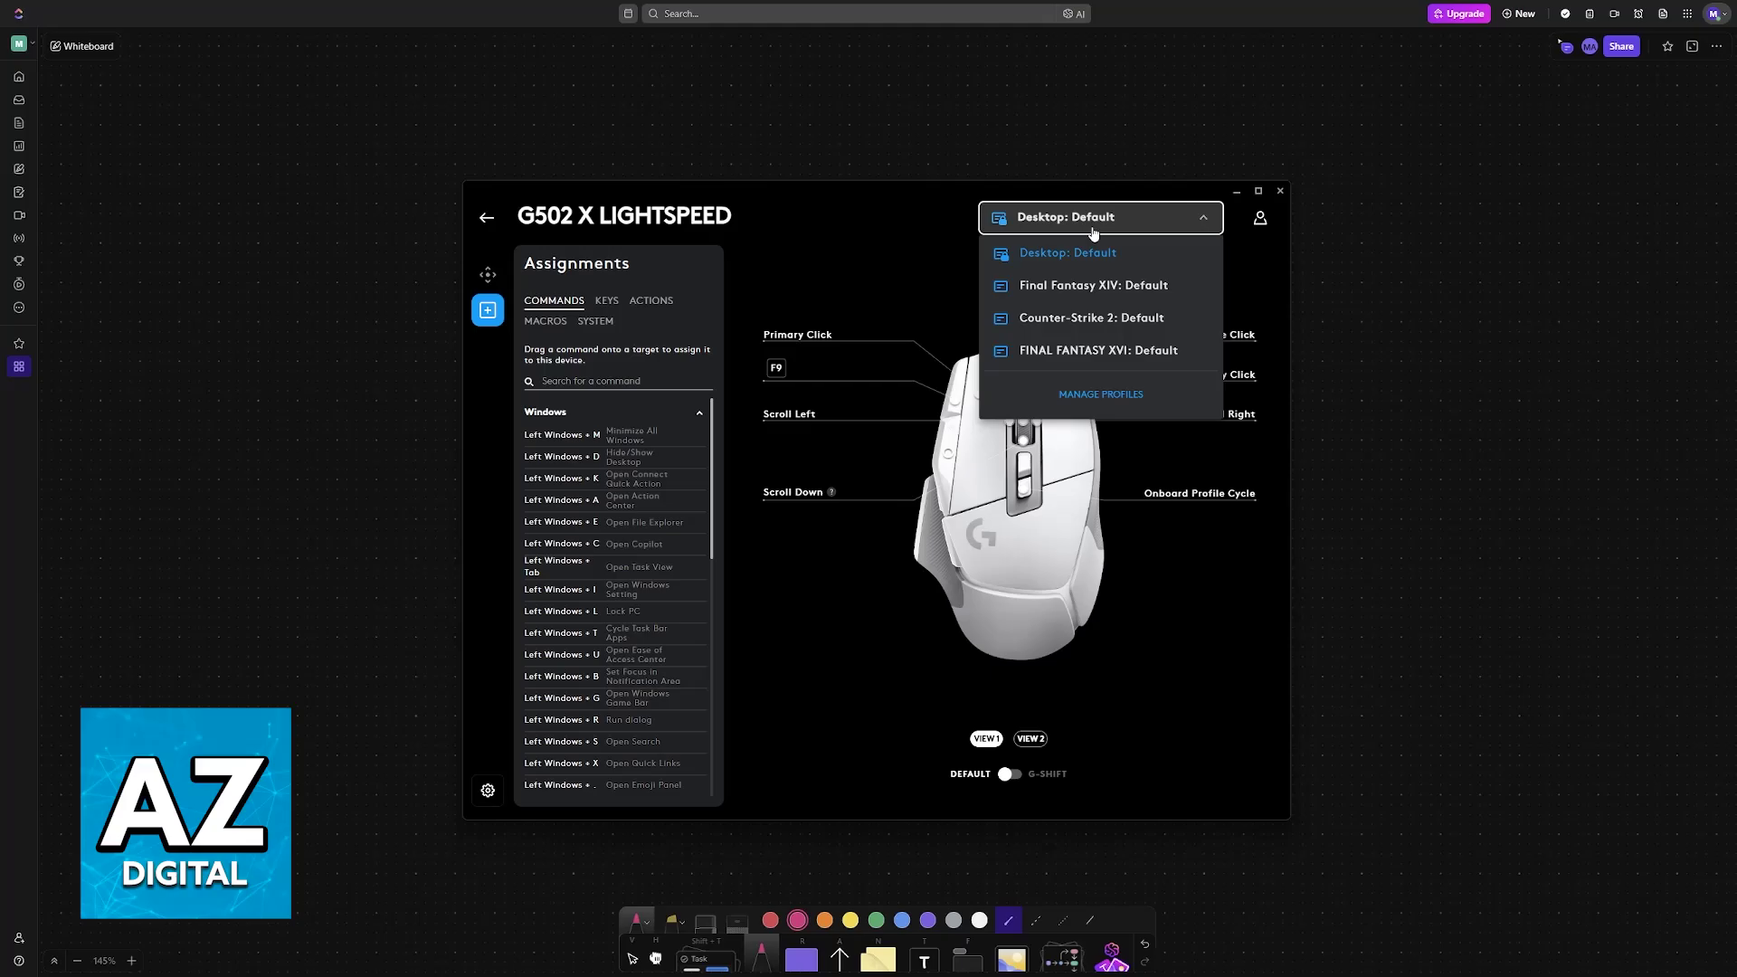
{"action": "left_click", "coordinate": [1117, 318]}
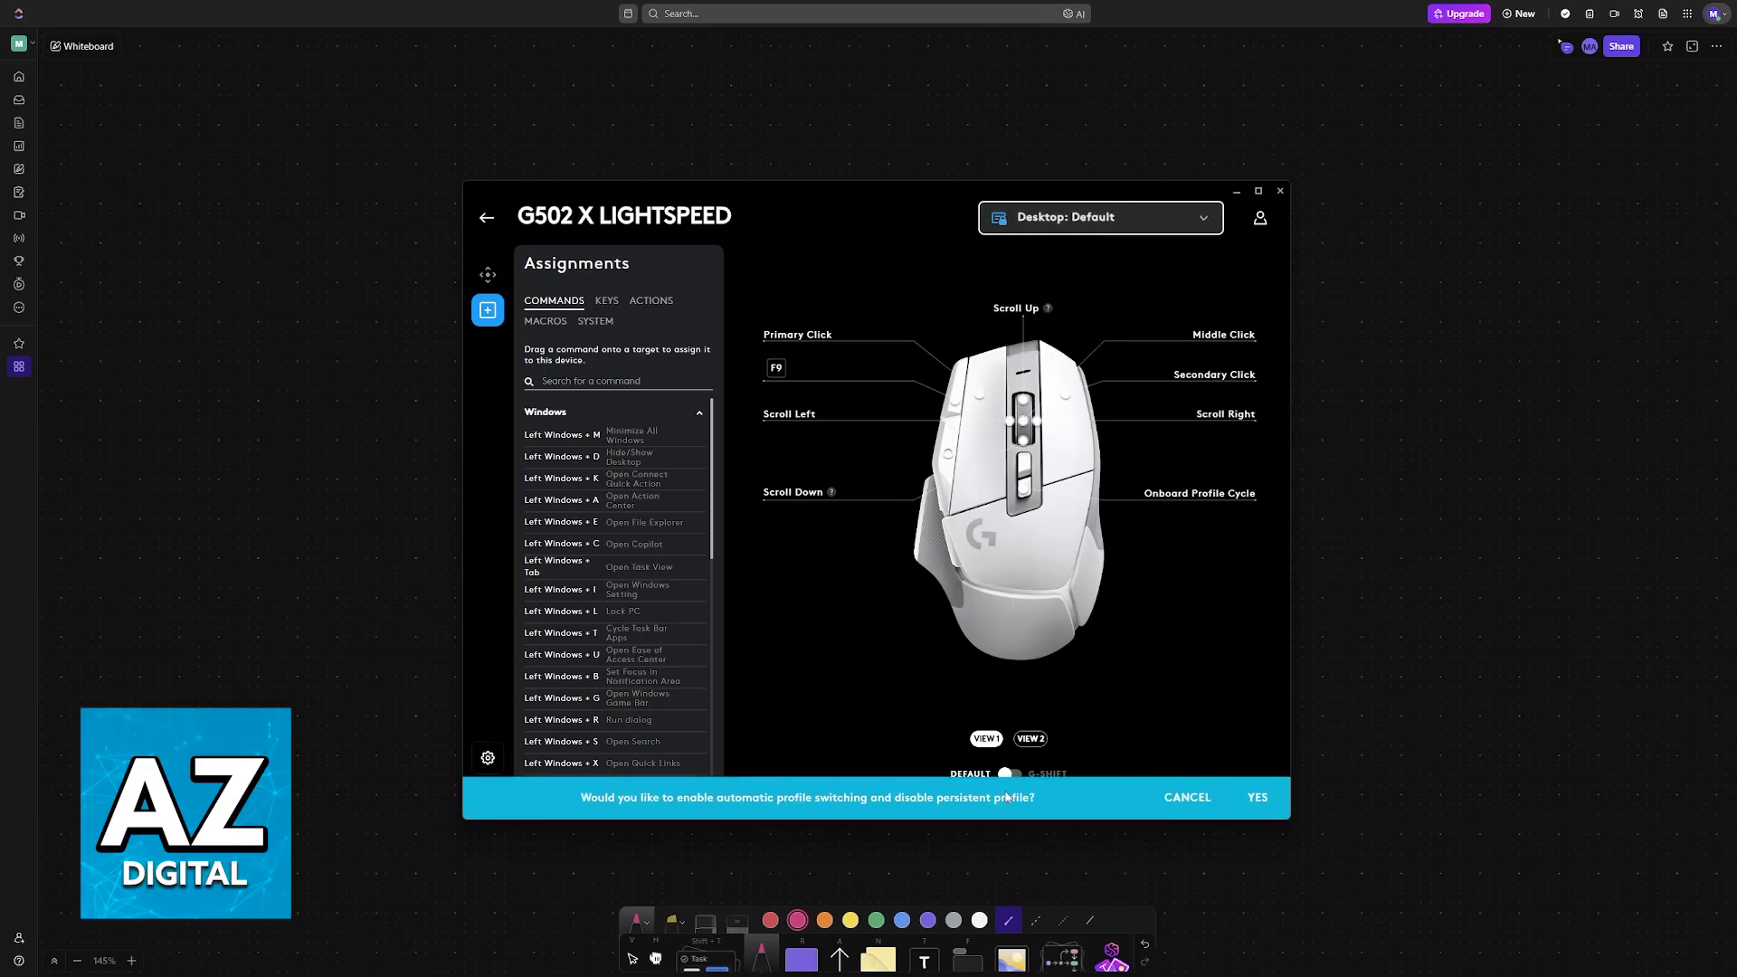
{"action": "left_click", "coordinate": [1181, 796]}
{"action": "left_click", "coordinate": [1076, 222]}
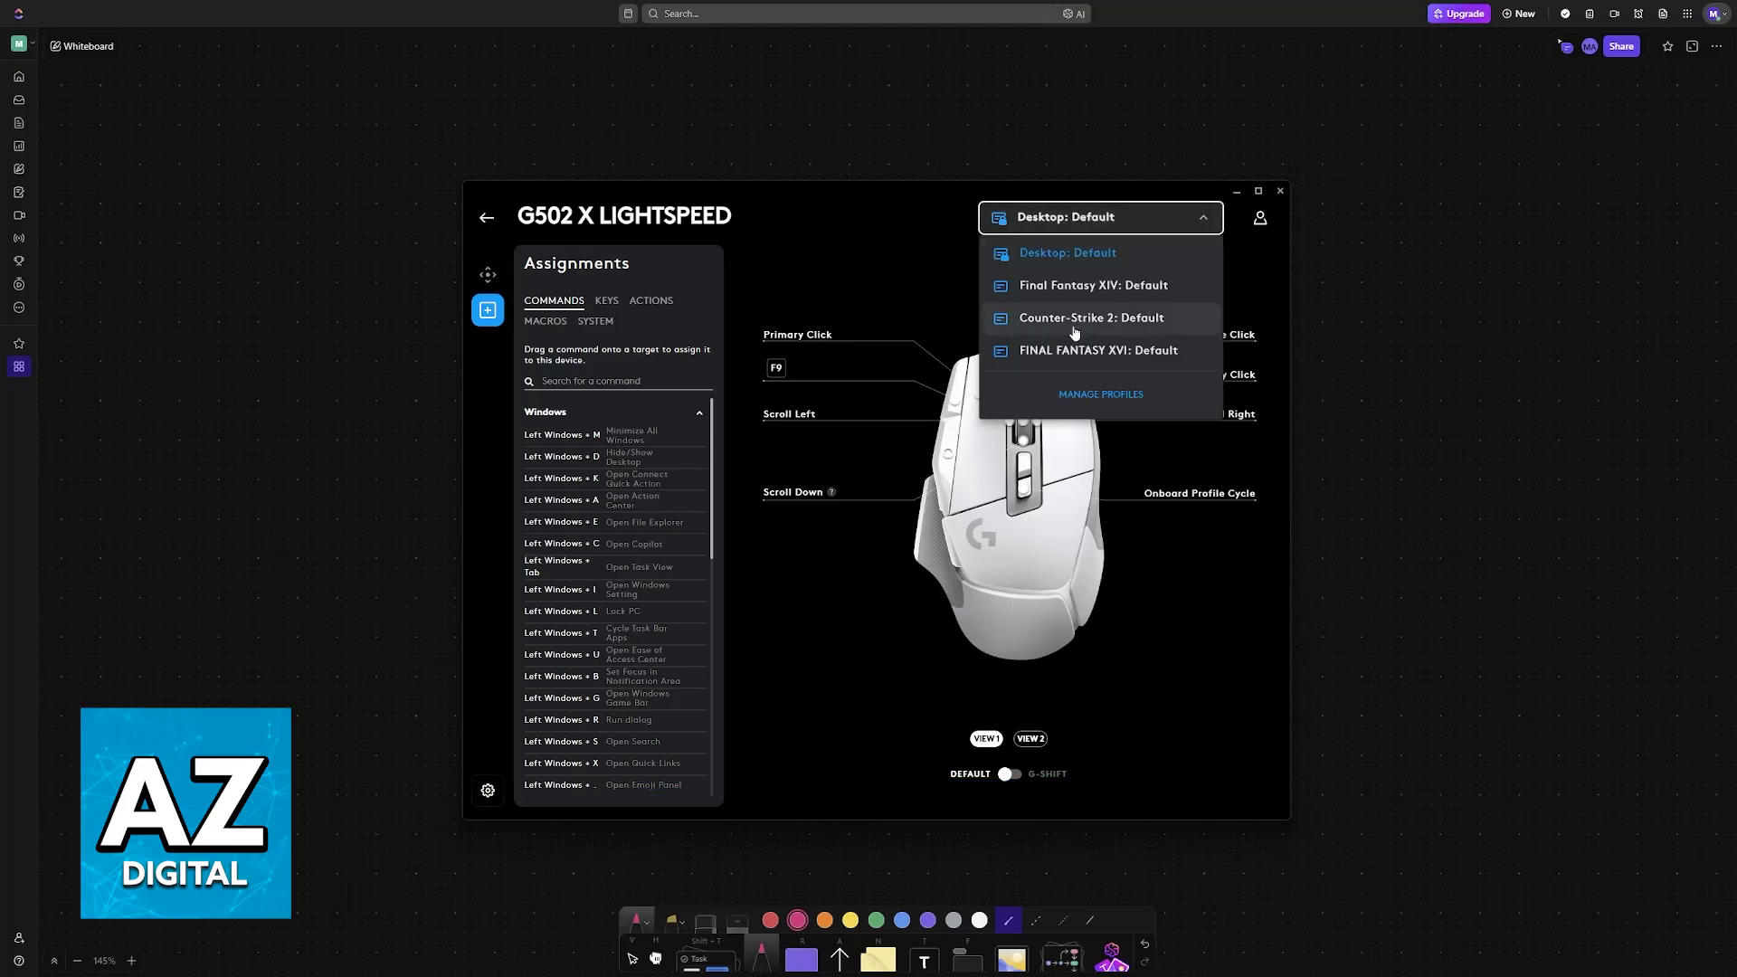
Check the Default profile's details are marked persistent, then return to Games & Applications.
{"action": "left_click", "coordinate": [1114, 394]}
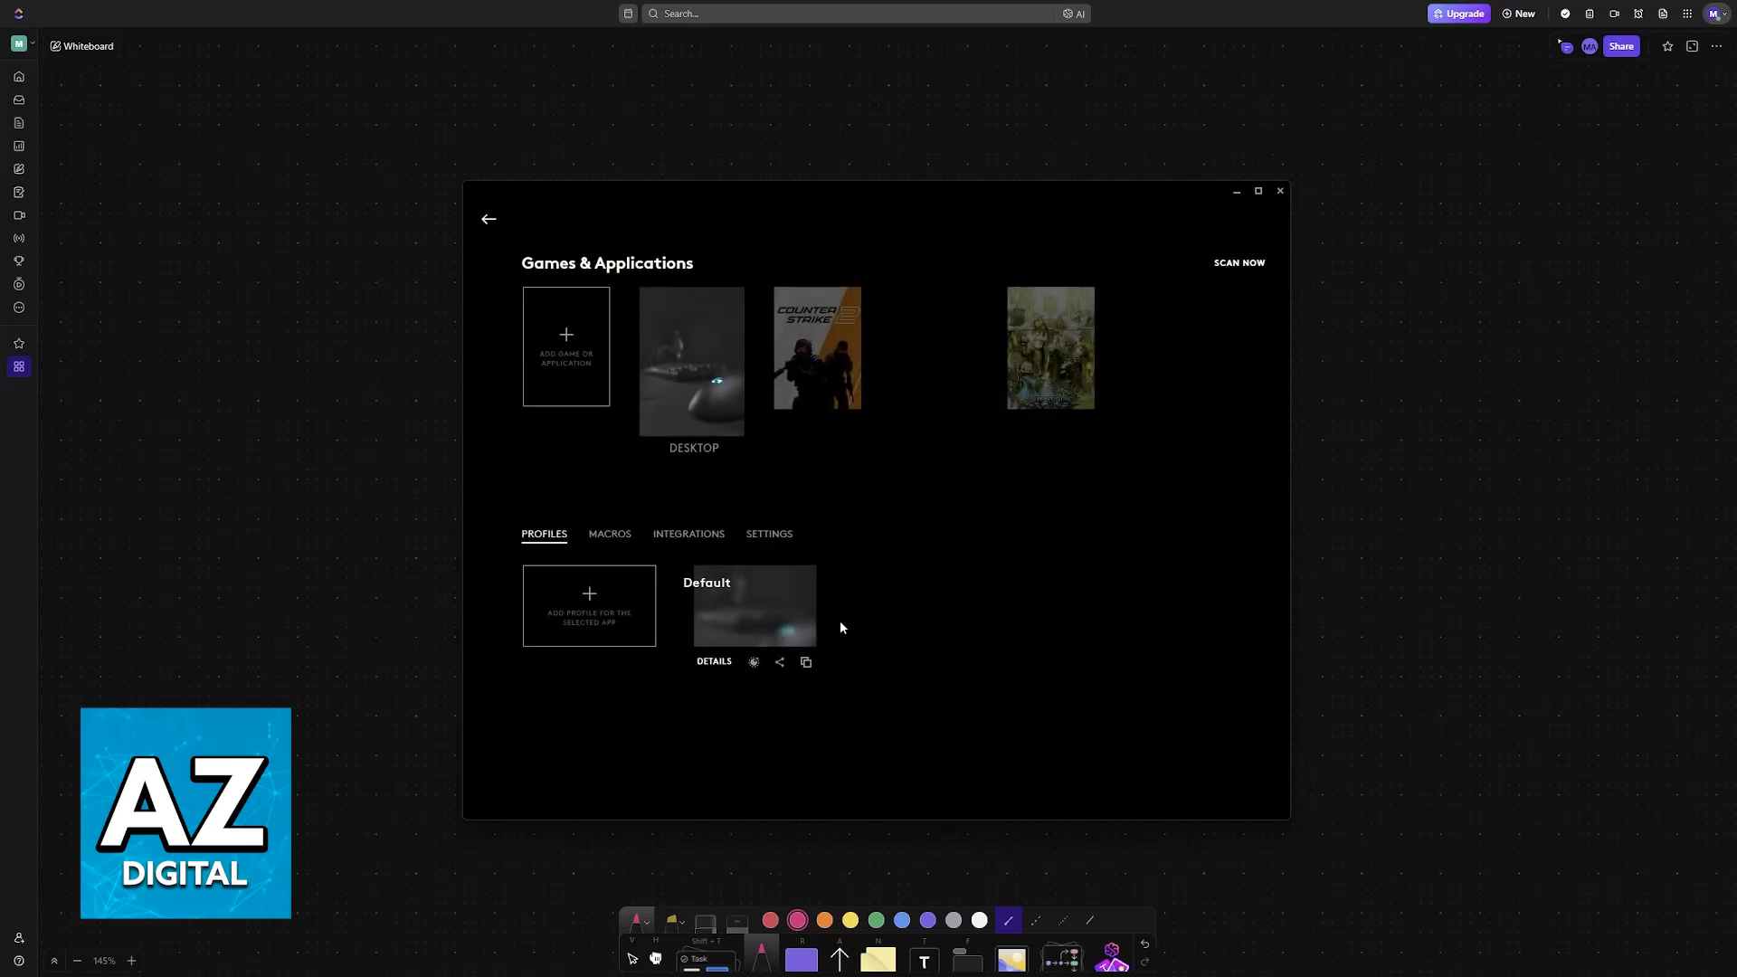
{"action": "left_click", "coordinate": [715, 660]}
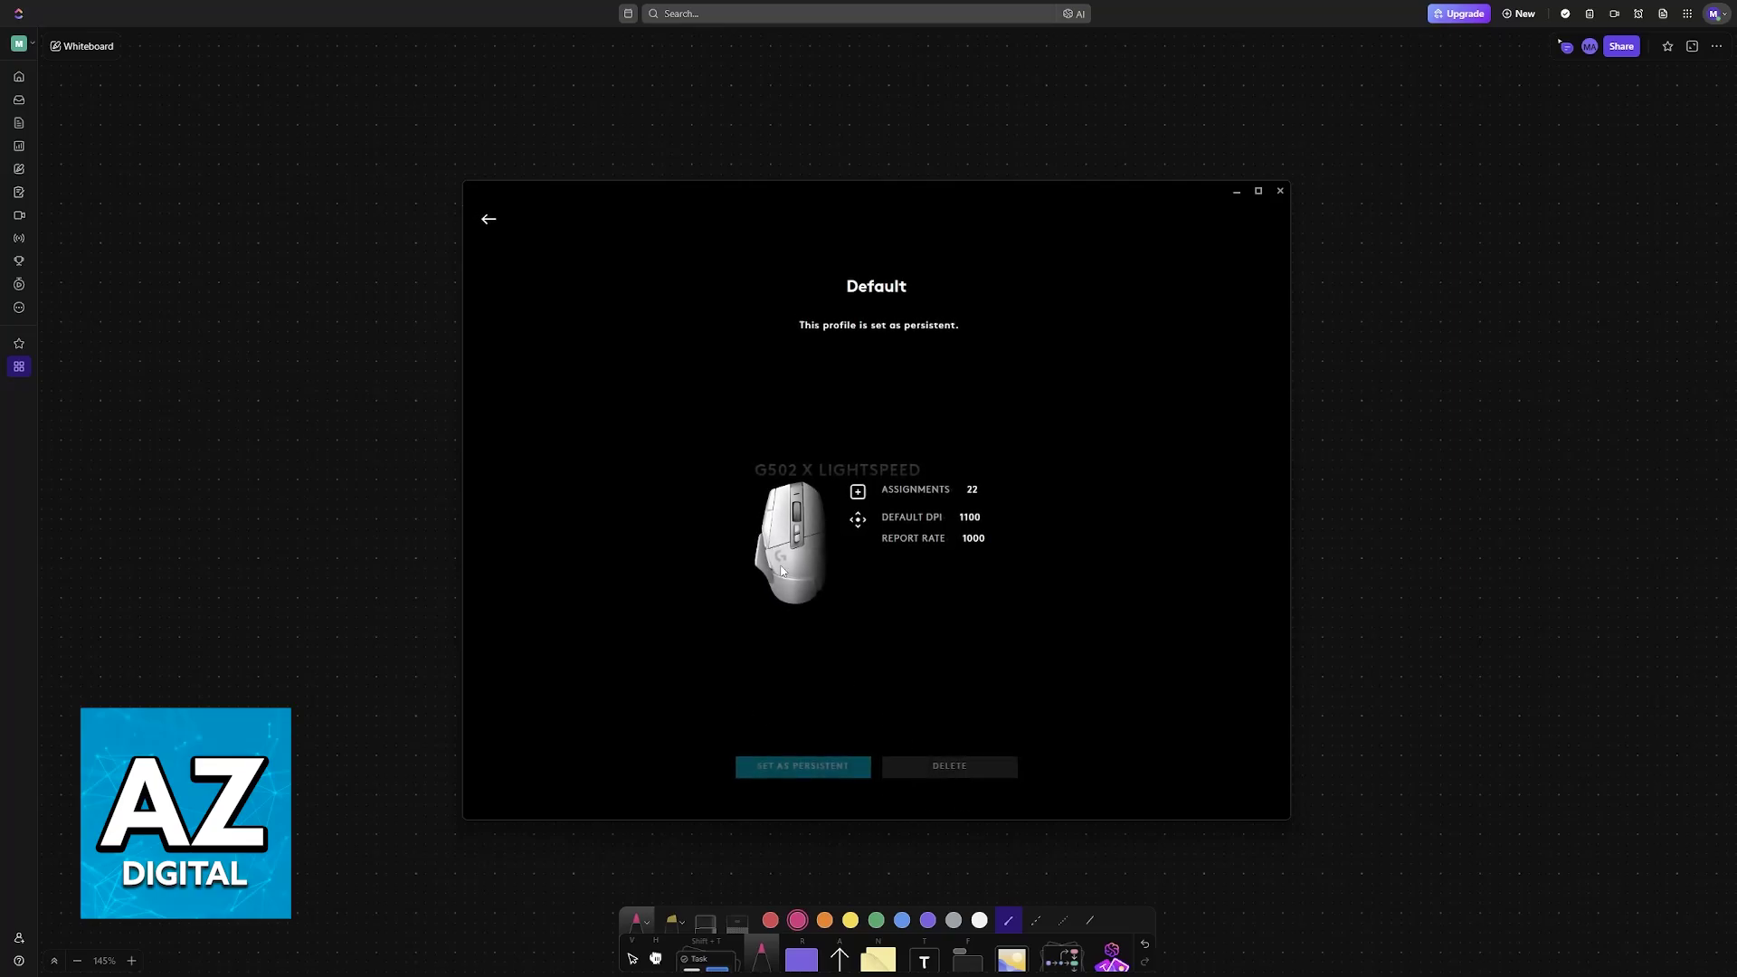
{"action": "left_click", "coordinate": [488, 218]}
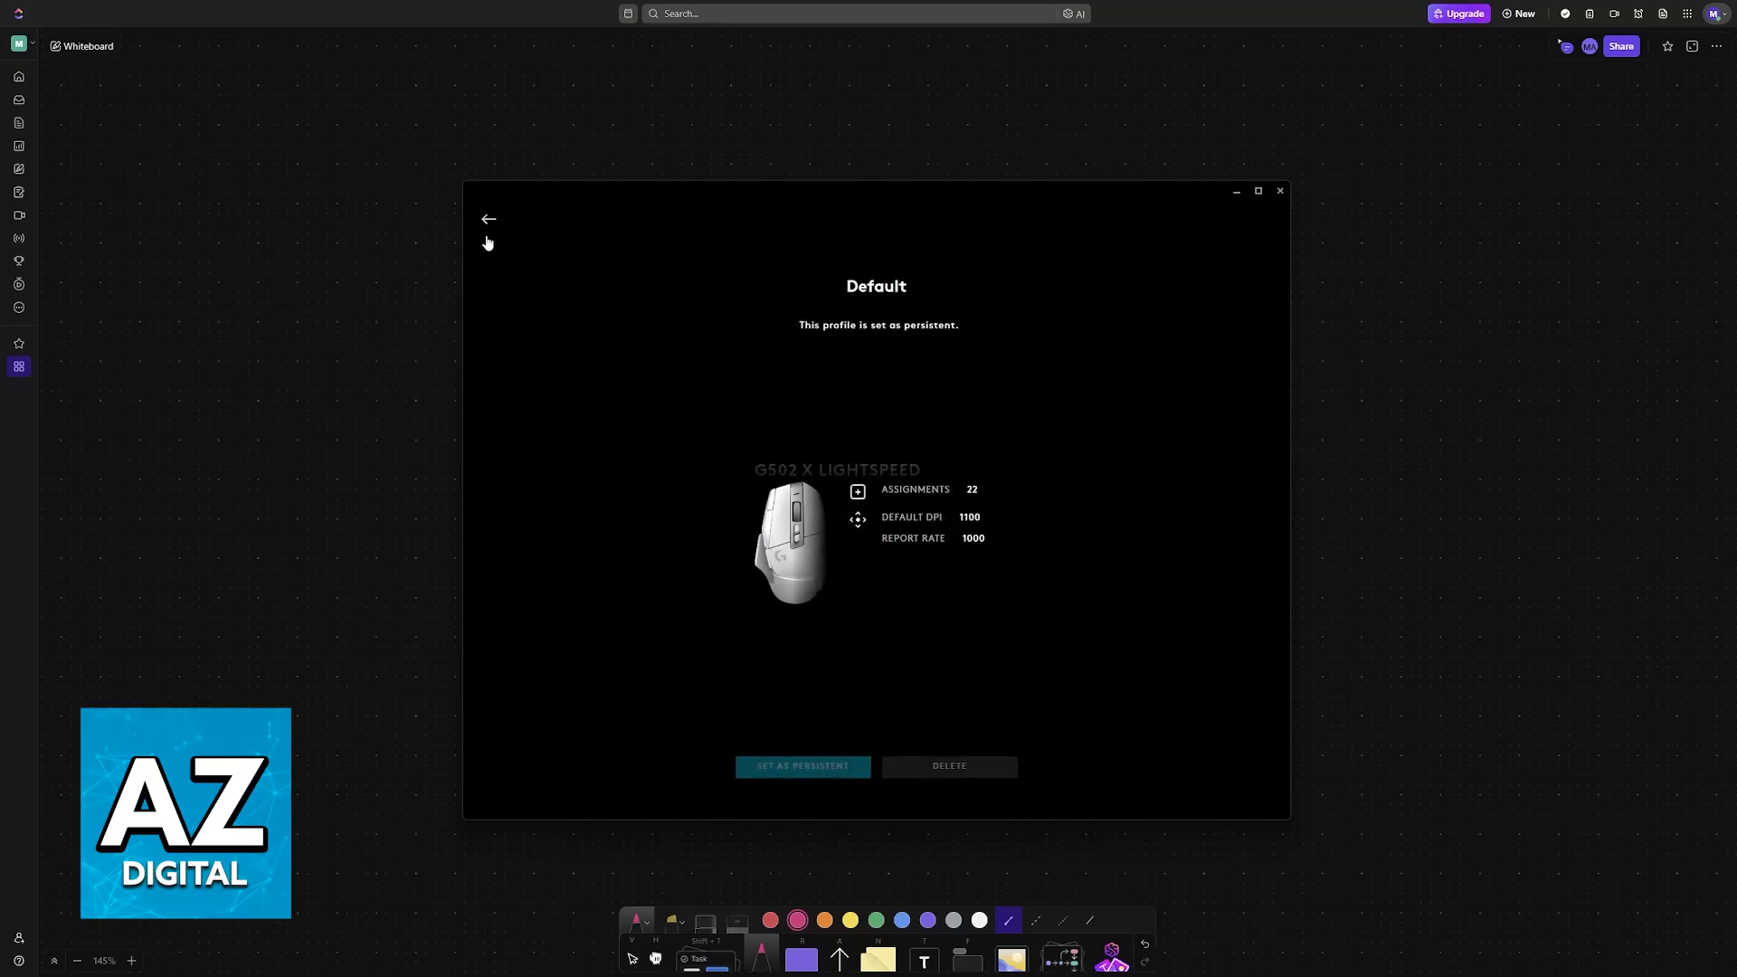